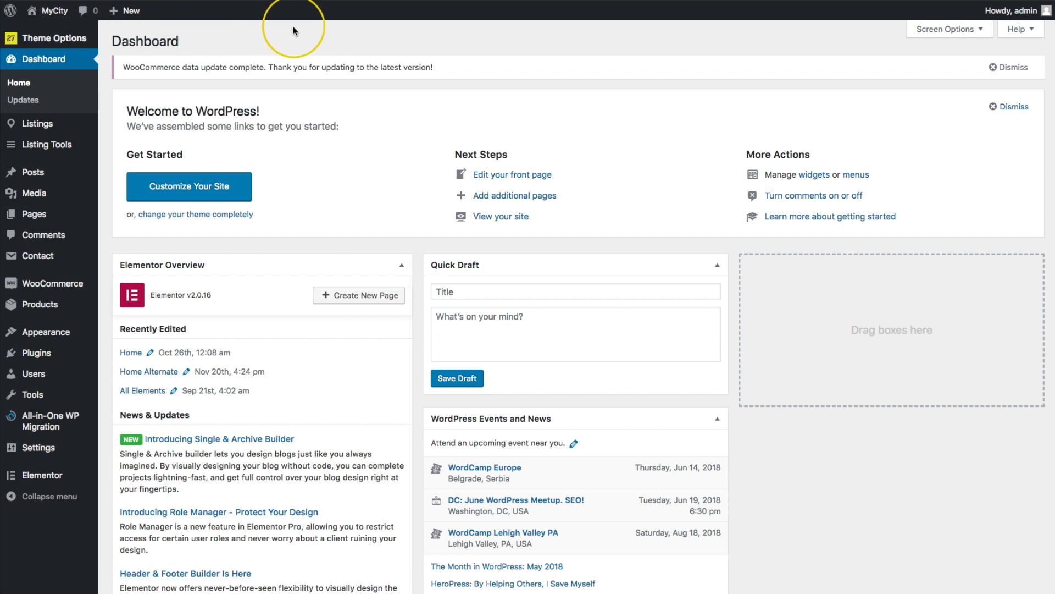
- Open the Place listing type for editing and bring up its Preview Card settings
mouse_move(69, 145)
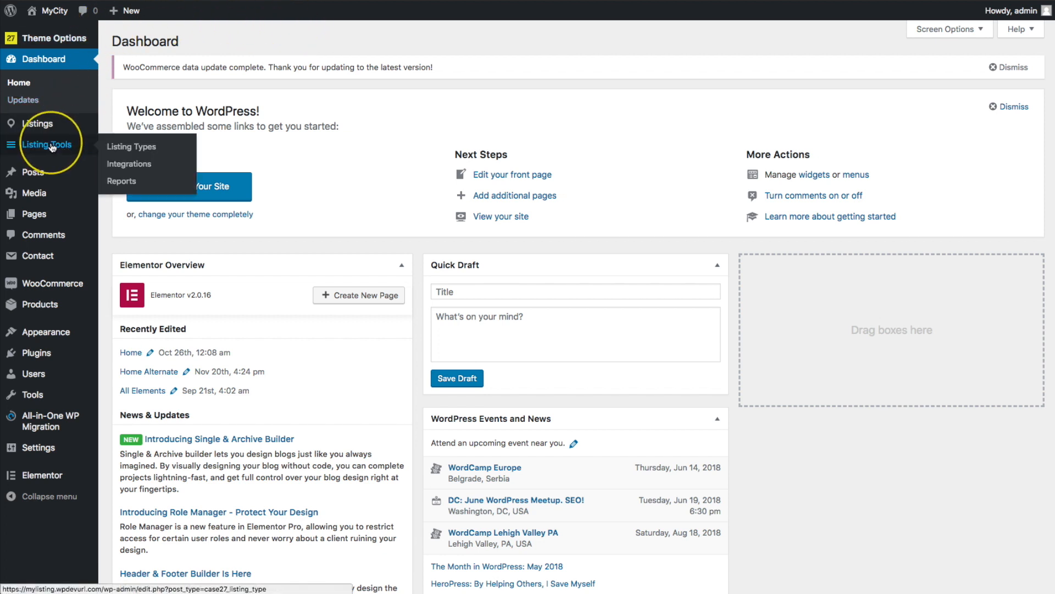
left_click(134, 149)
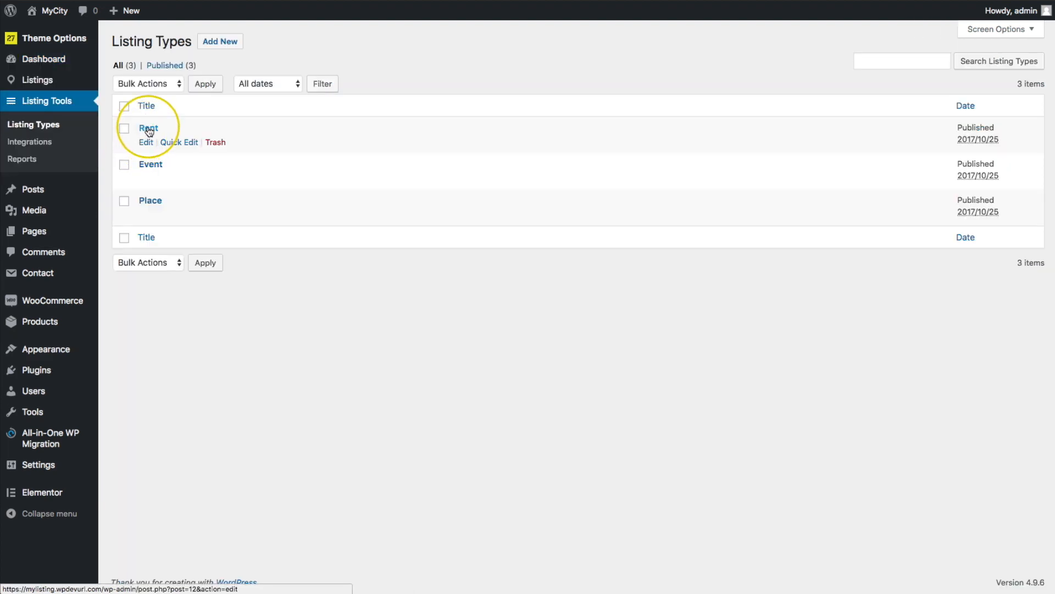
left_click(150, 201)
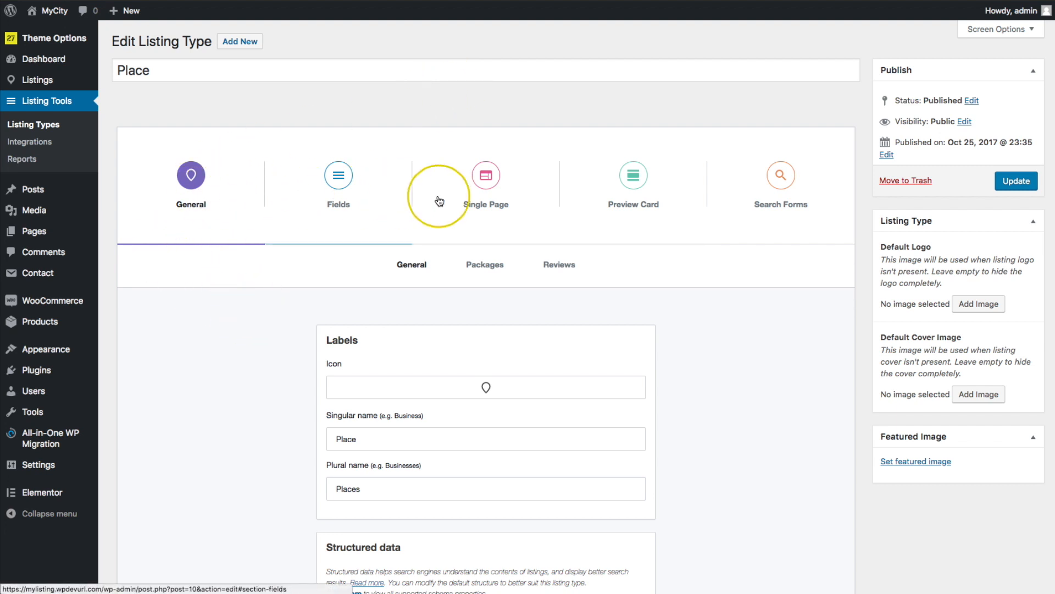
left_click(638, 192)
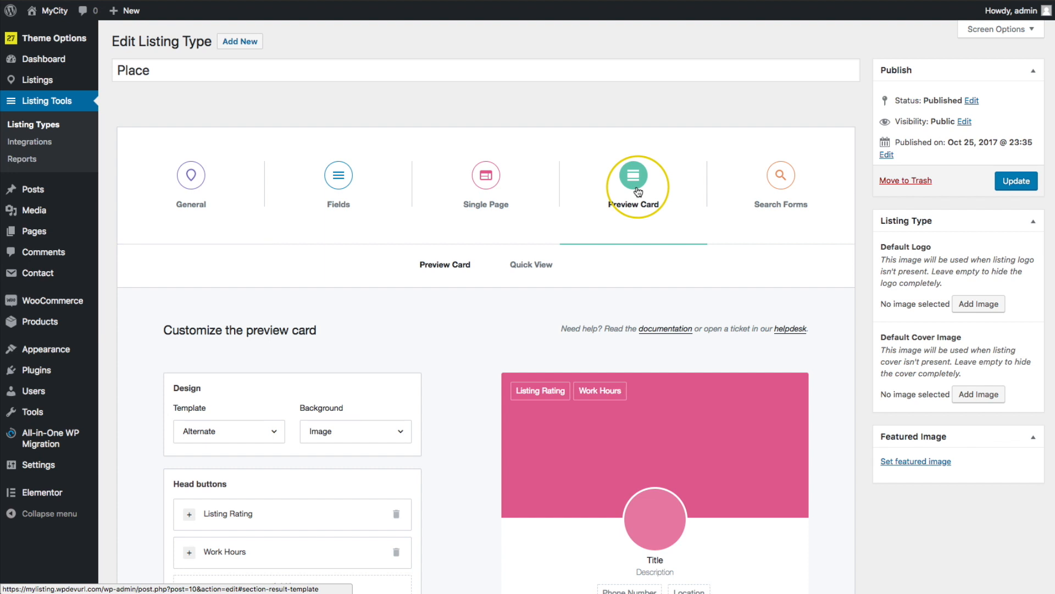
scroll(419, 249, "down", 3)
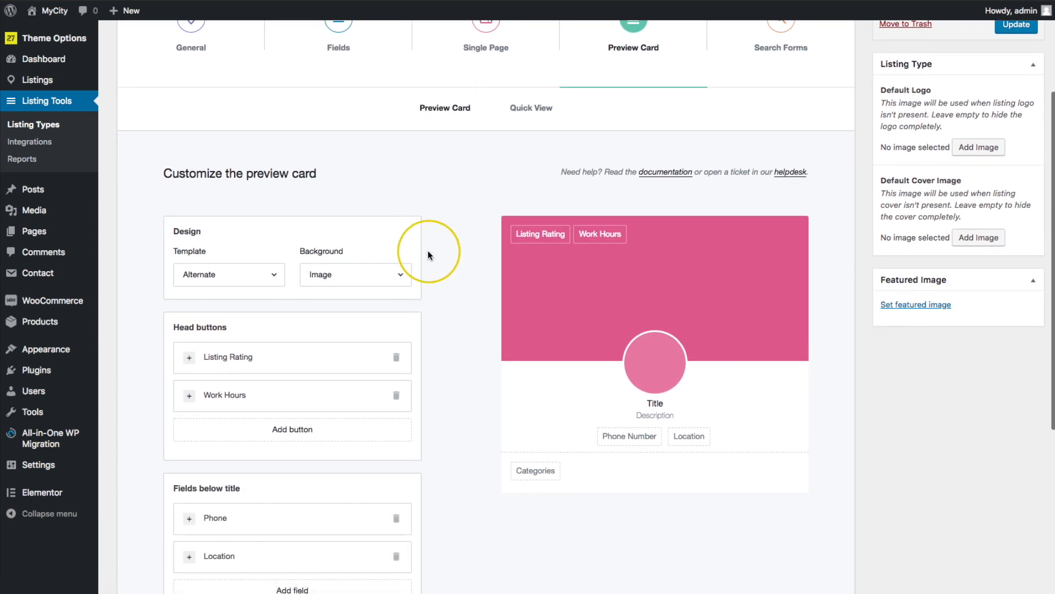
left_click(538, 110)
left_click(443, 110)
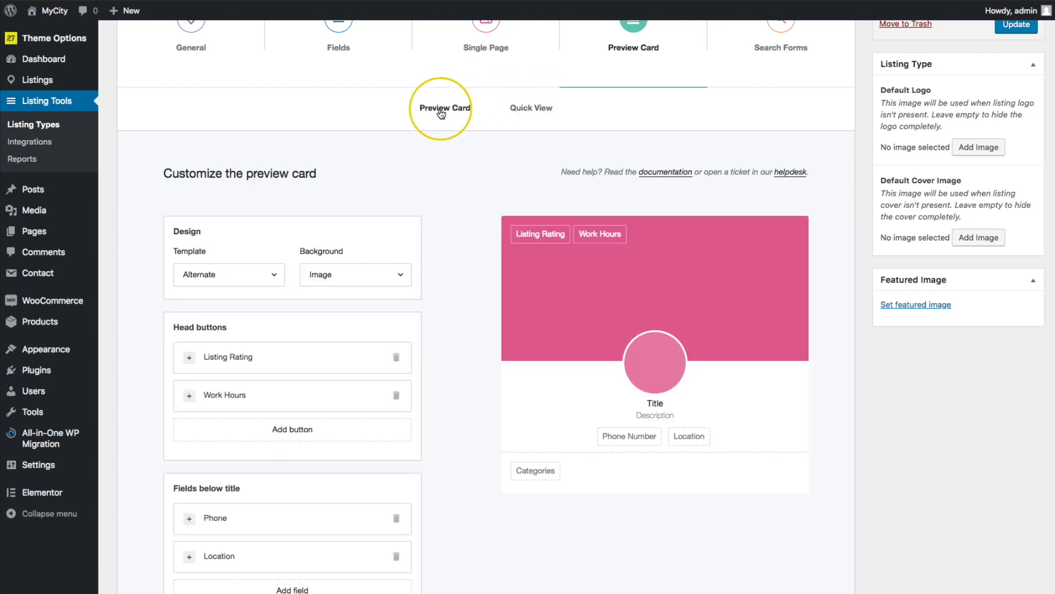
scroll(464, 180, "down", 3)
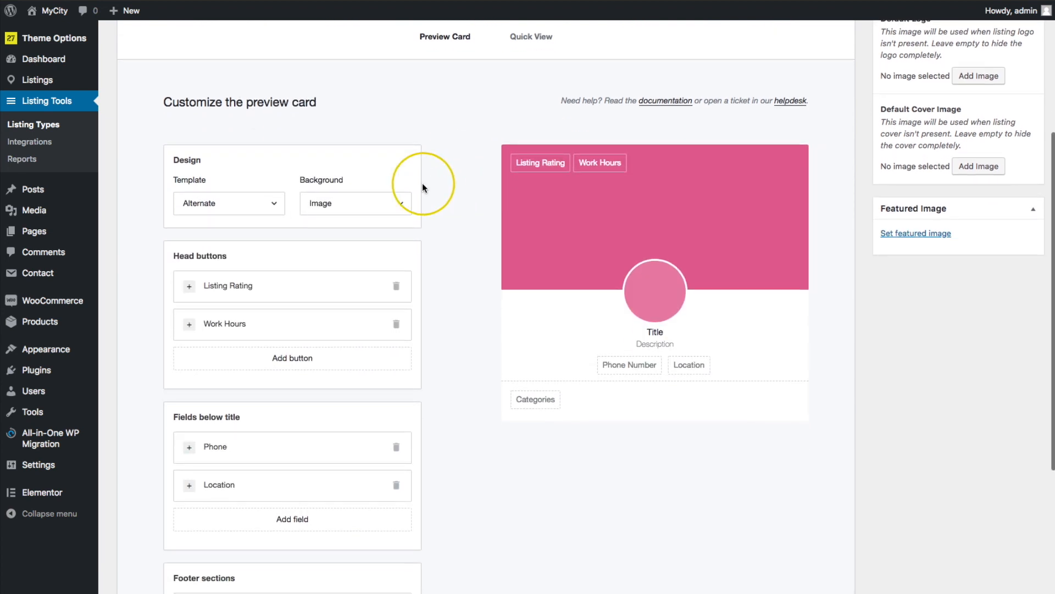
- Try the Default template for the preview card design and return it to Alternate
left_click(221, 205)
left_click(216, 191)
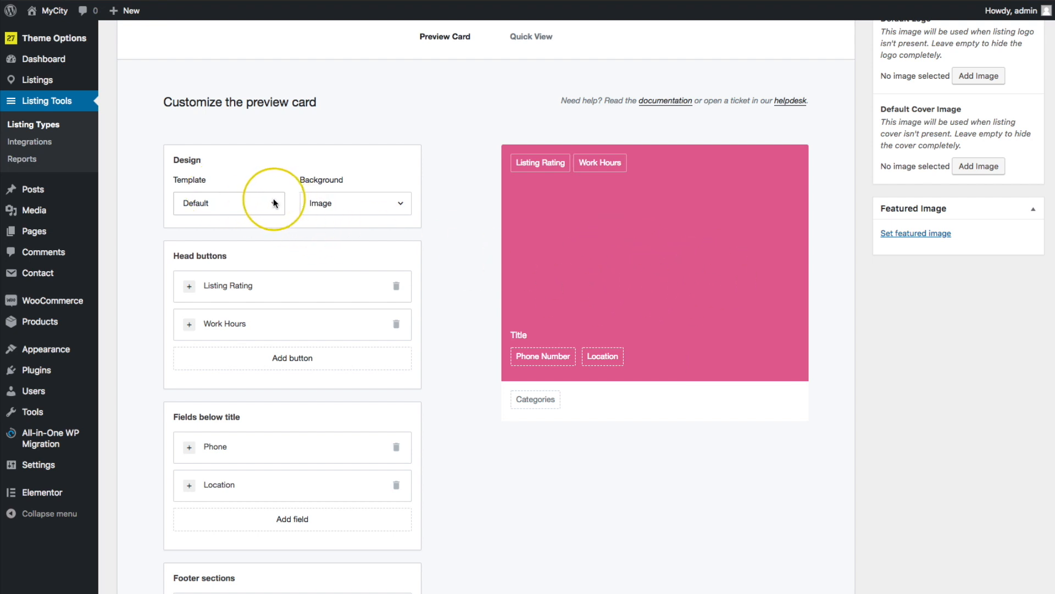
left_click(248, 203)
left_click(230, 211)
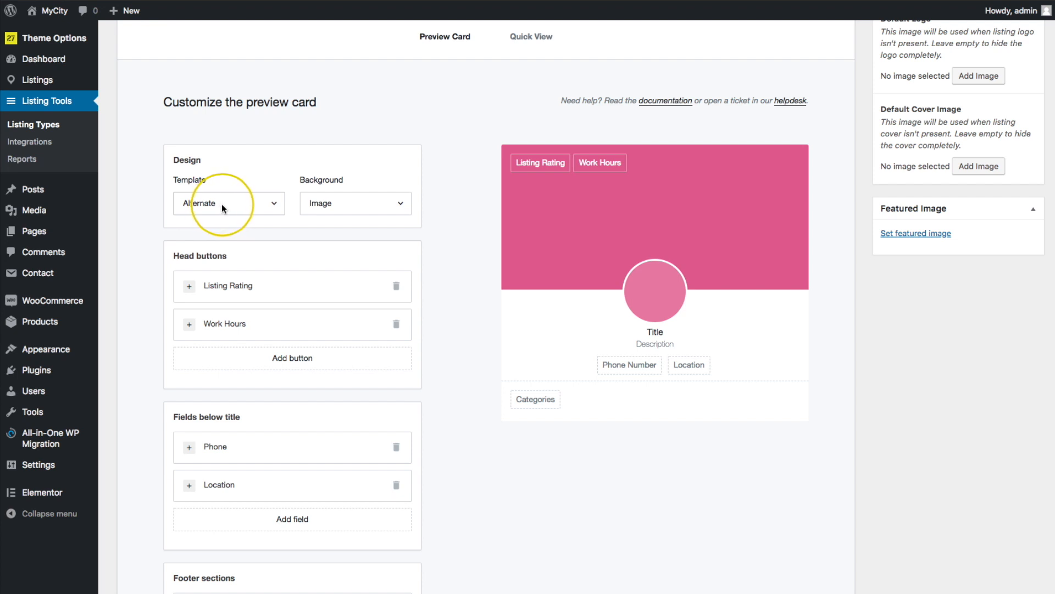
- Try the Gallery background for the preview card and set it back to Image
left_click(336, 203)
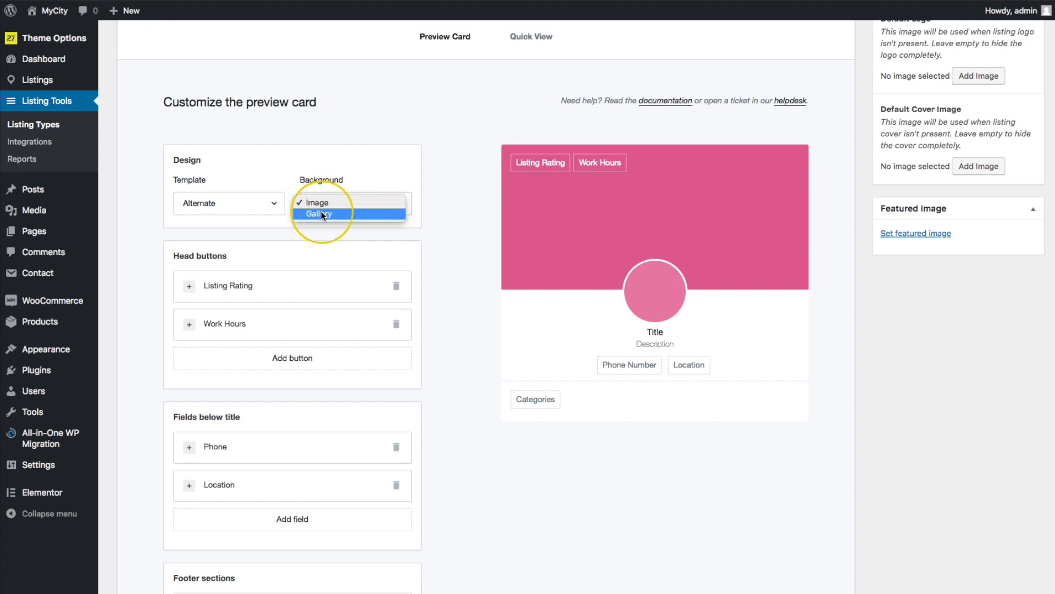
left_click(322, 212)
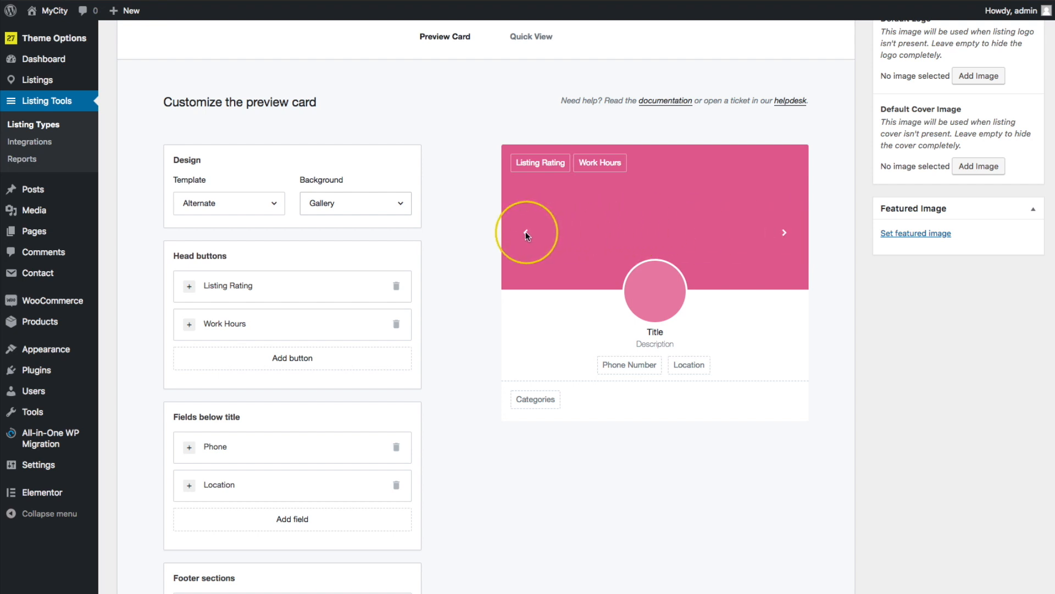
left_click(377, 215)
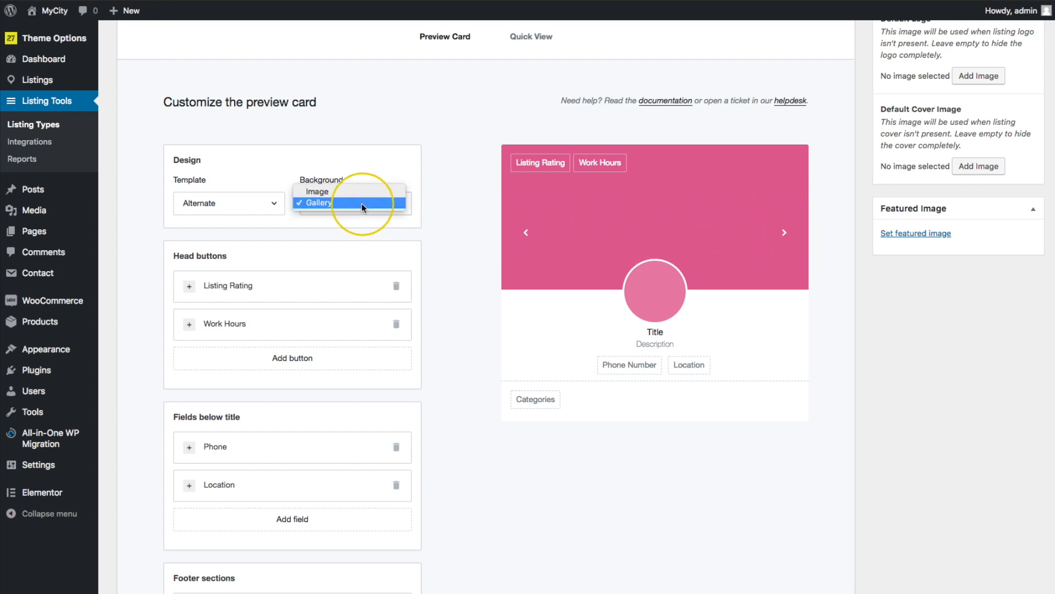
left_click(355, 197)
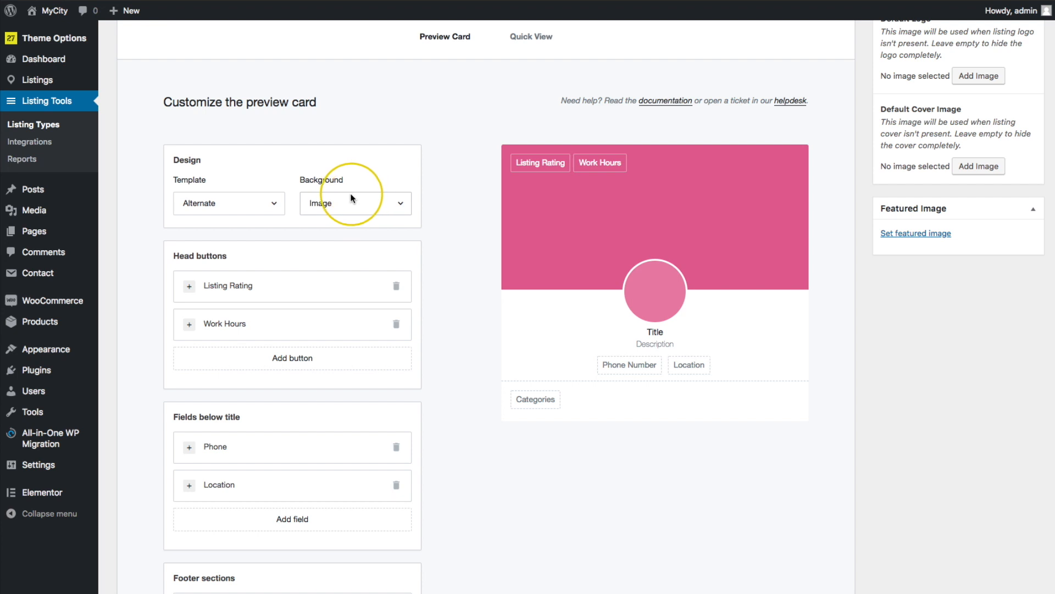
- Remove the Listing Rating and Work Hours head buttons from the preview card
scroll(275, 205, "down", 2)
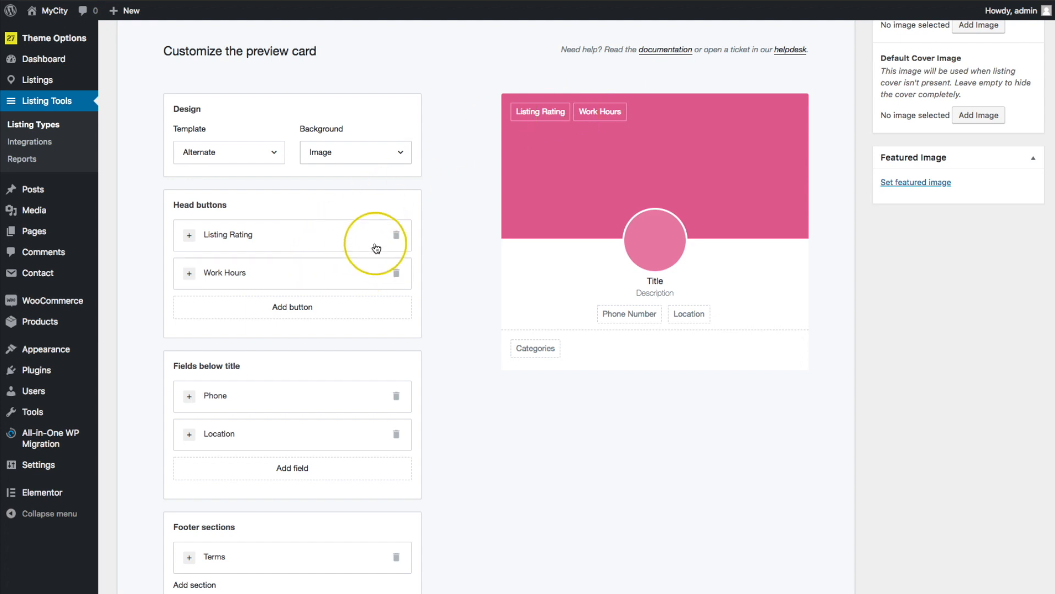
left_click(285, 240)
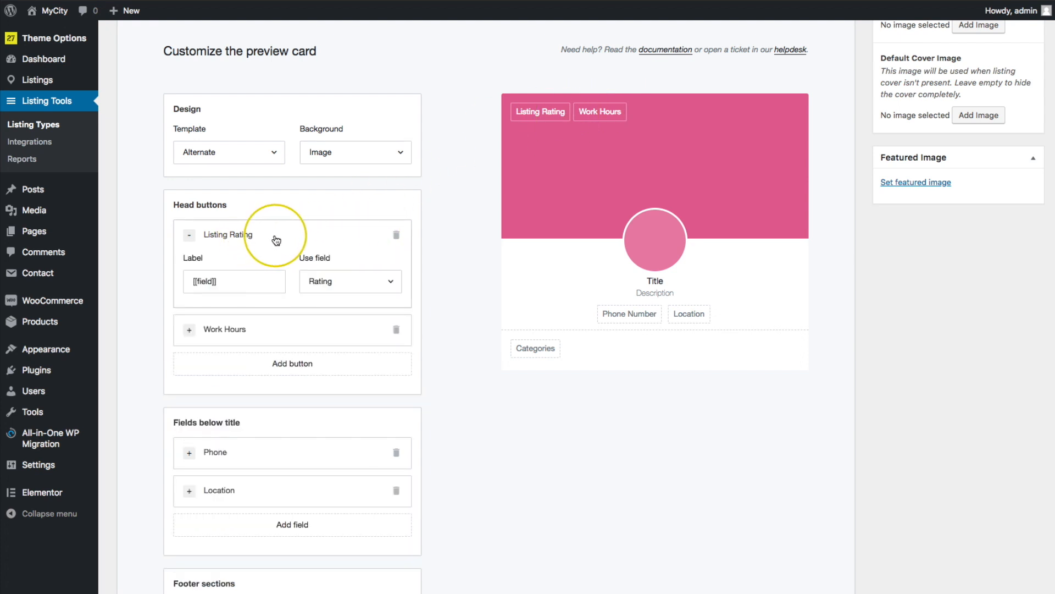
left_click(277, 240)
left_click(394, 237)
left_click(393, 235)
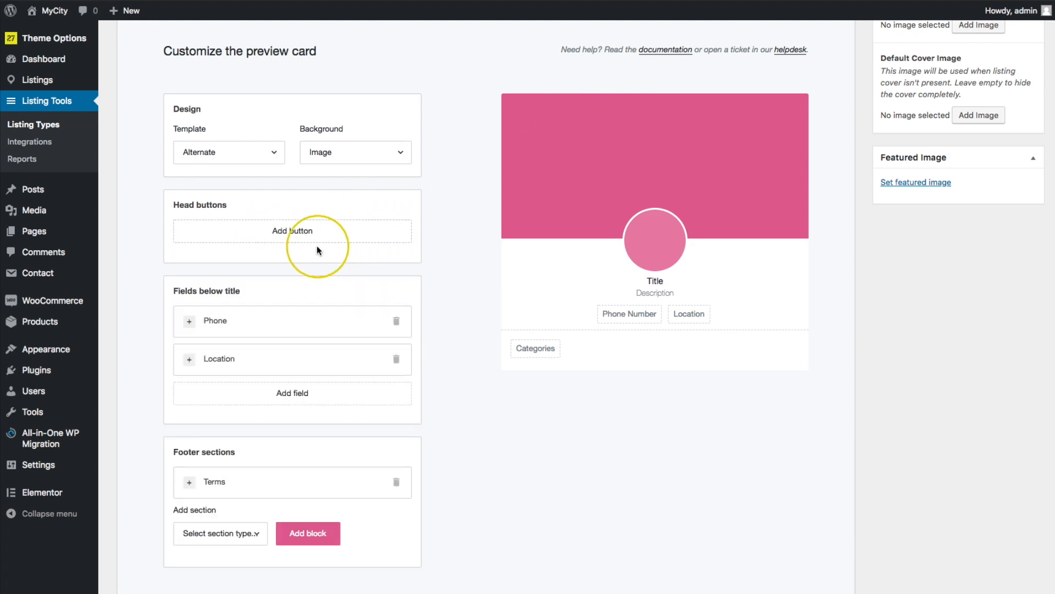
- Add a head button to the preview card that uses the Rating field
left_click(283, 231)
left_click(278, 233)
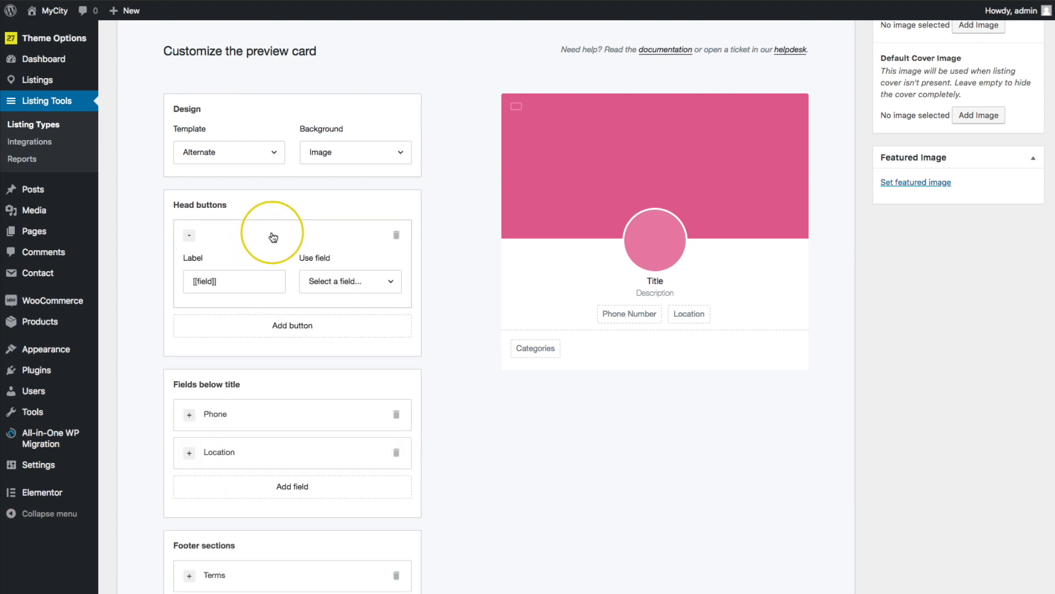
left_click(322, 282)
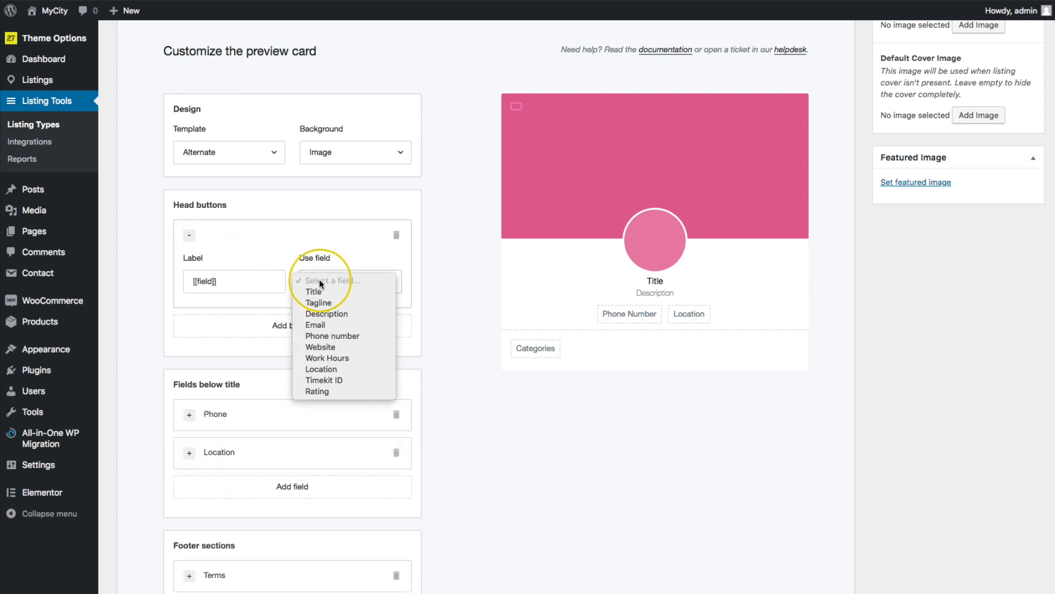
left_click(317, 392)
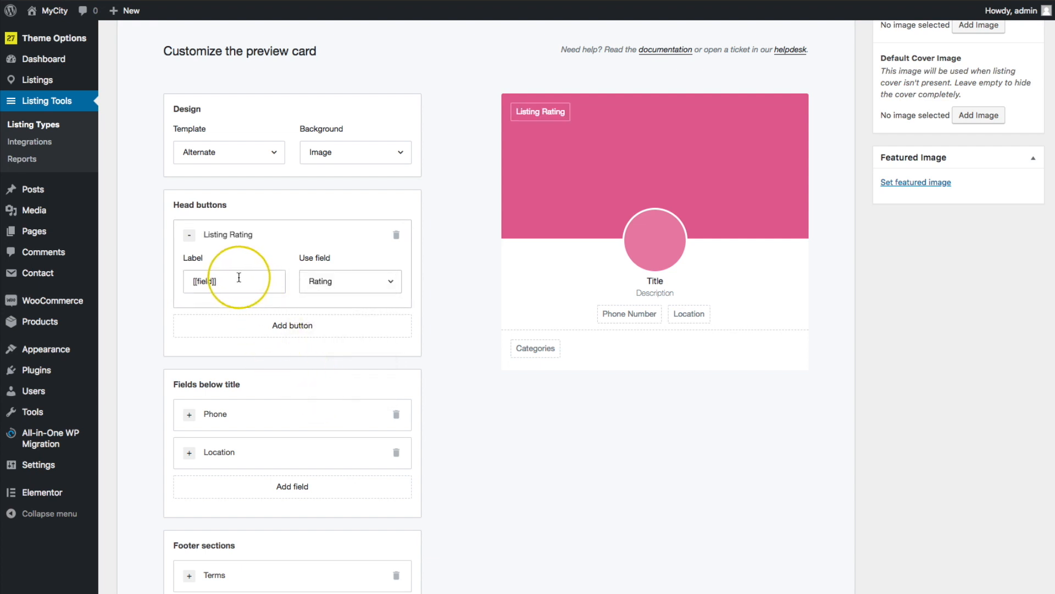
left_click_drag(252, 278, 180, 282)
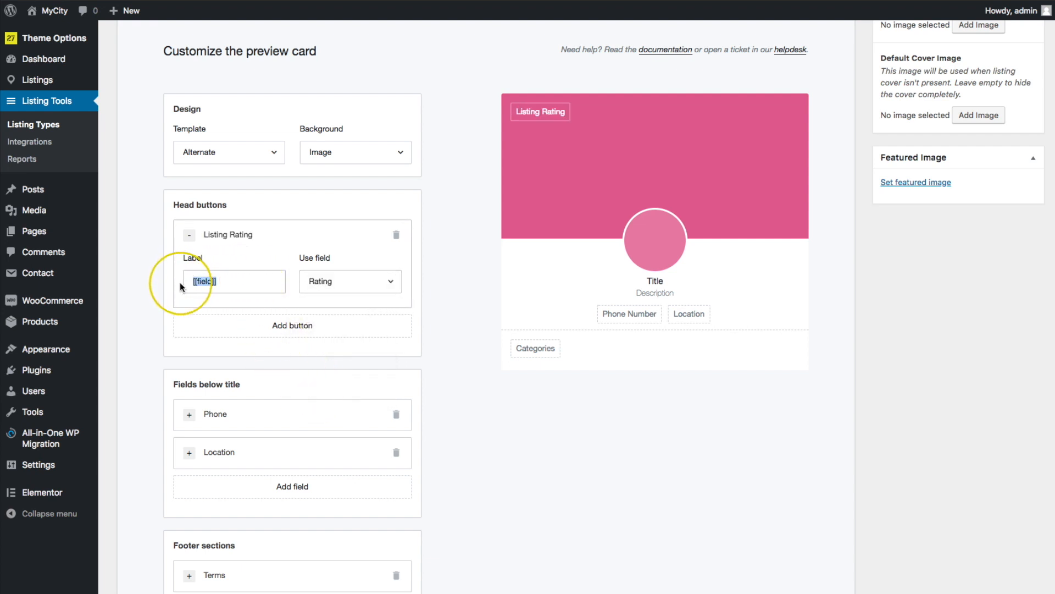
- Add a second head button that uses the Work Hours field and collapse its settings
left_click(287, 328)
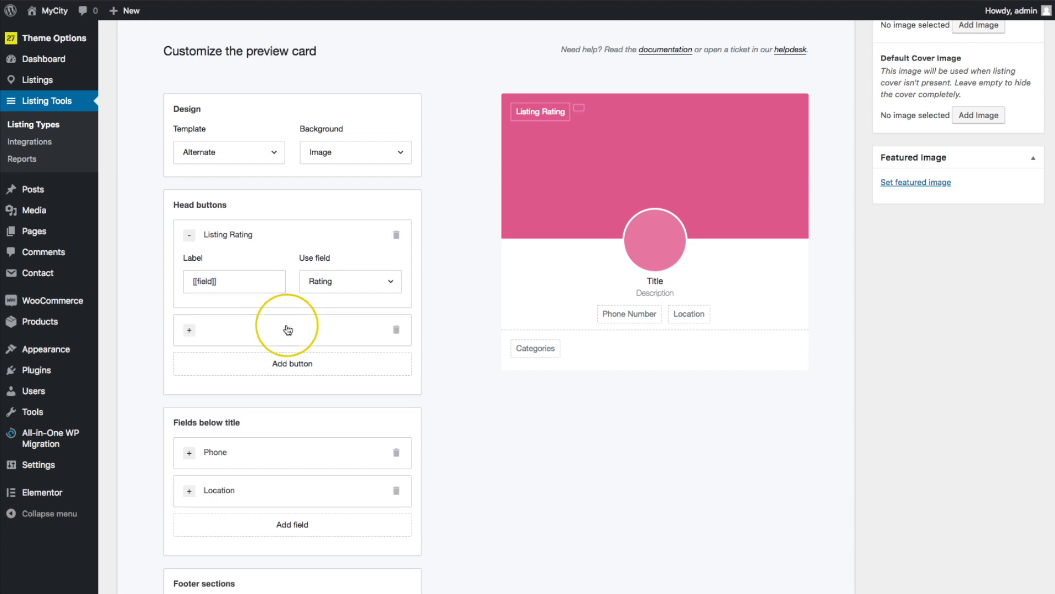
left_click(287, 329)
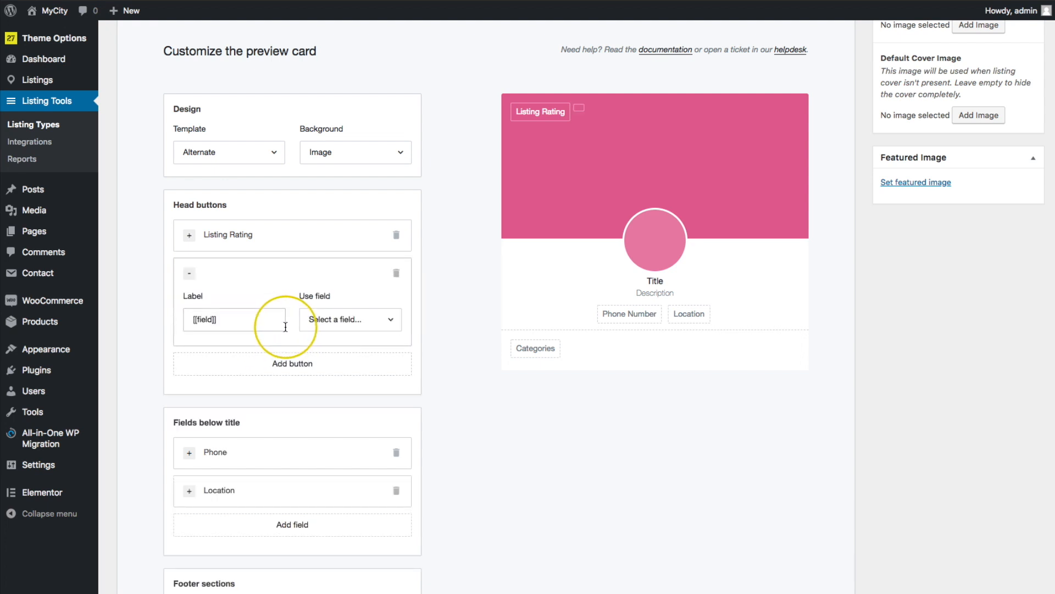
left_click(344, 320)
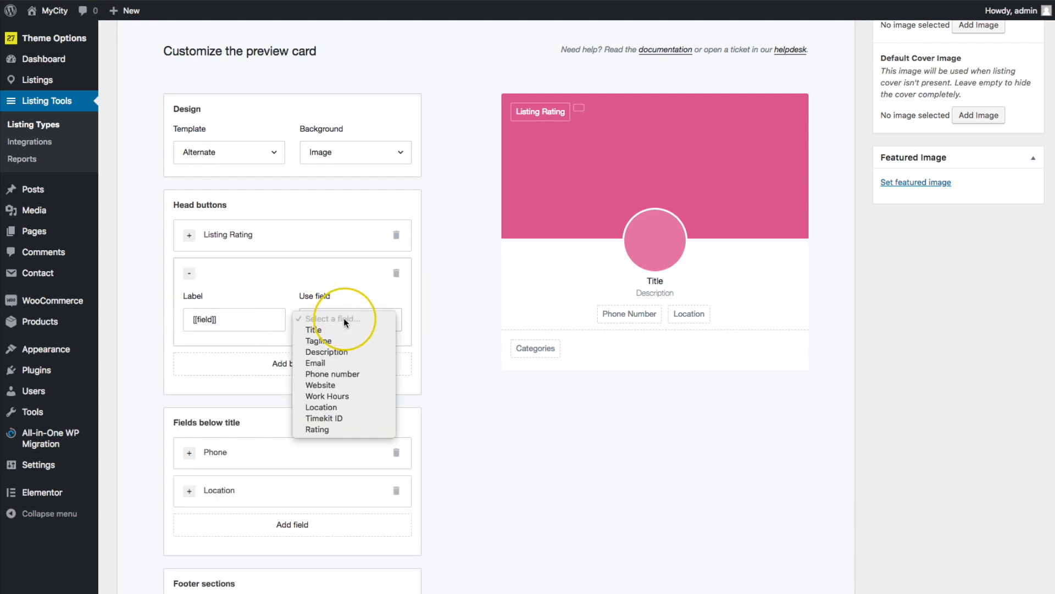
left_click(327, 393)
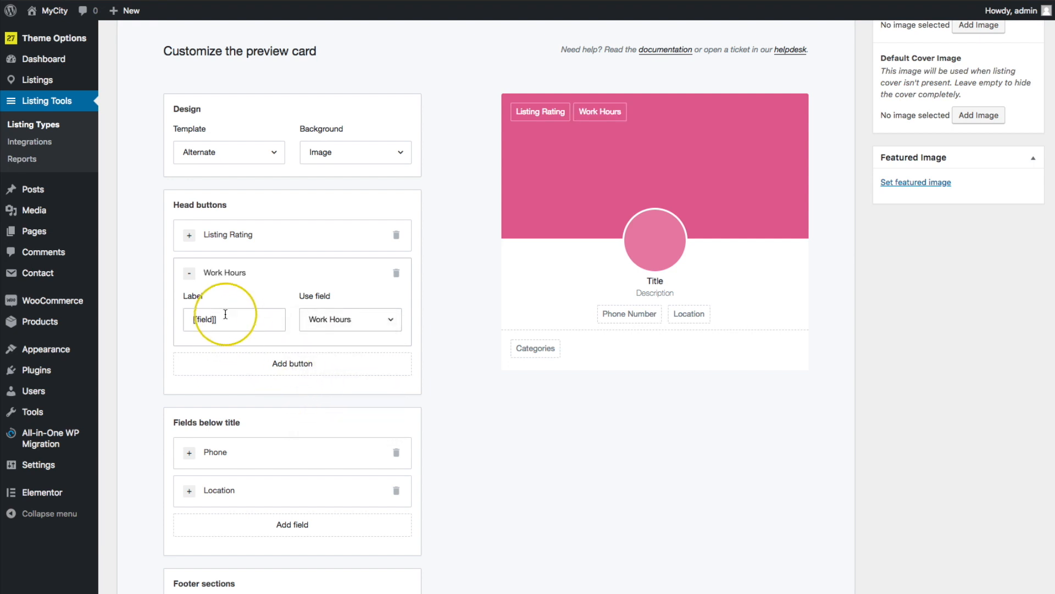
left_click_drag(223, 319, 194, 319)
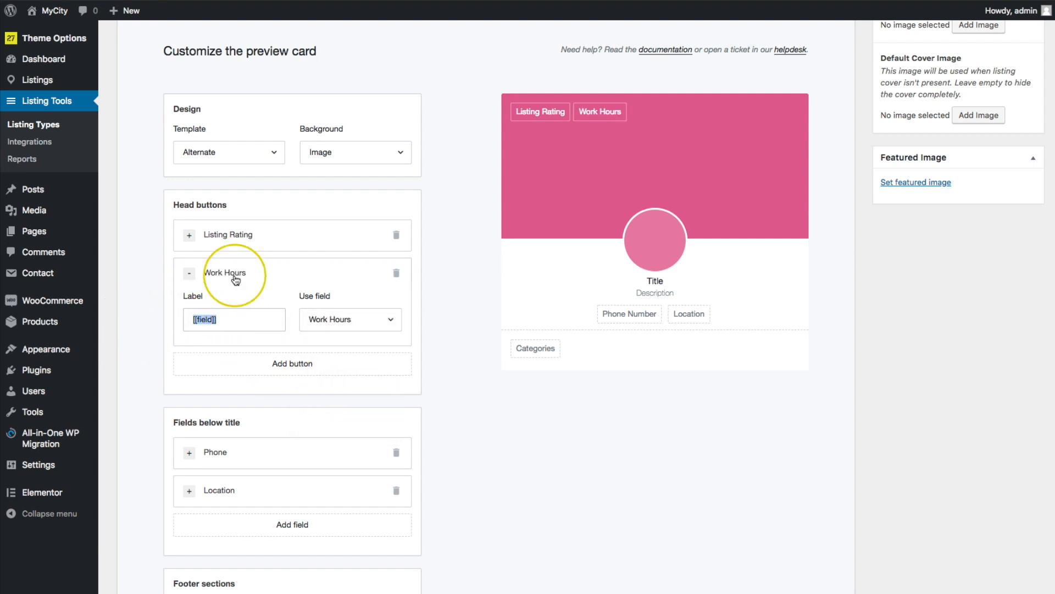
left_click(275, 274)
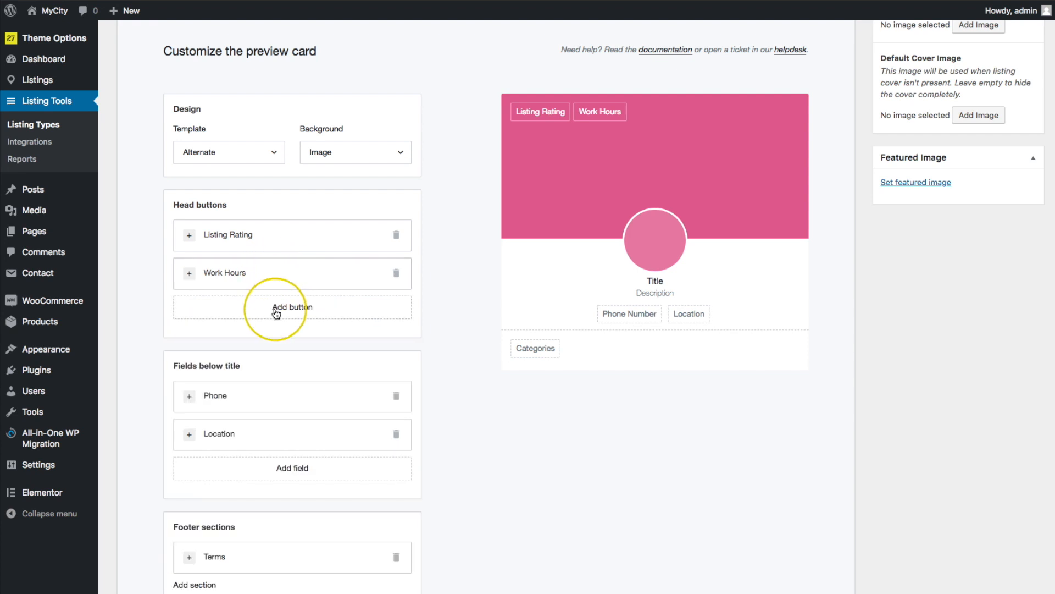
- Add a third head button that uses the Phone number field and collapse its settings
left_click(276, 307)
left_click(273, 320)
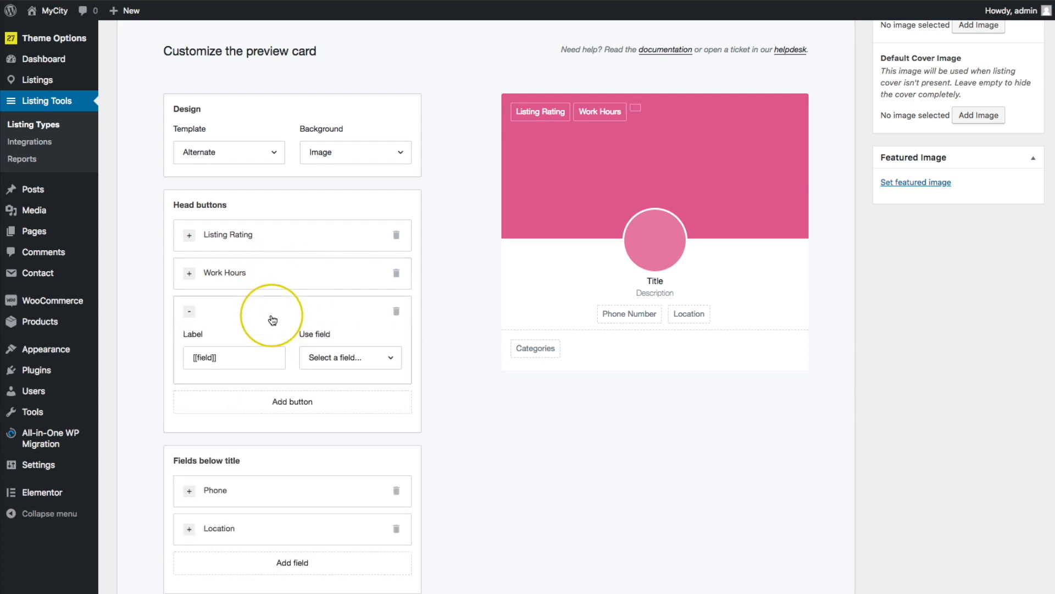
left_click(322, 355)
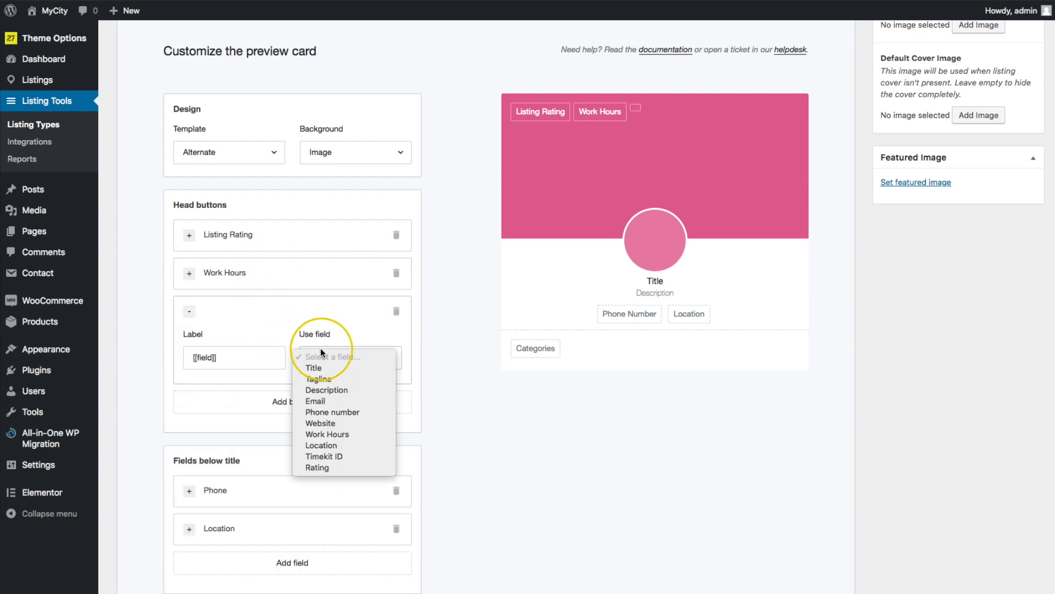
left_click(325, 412)
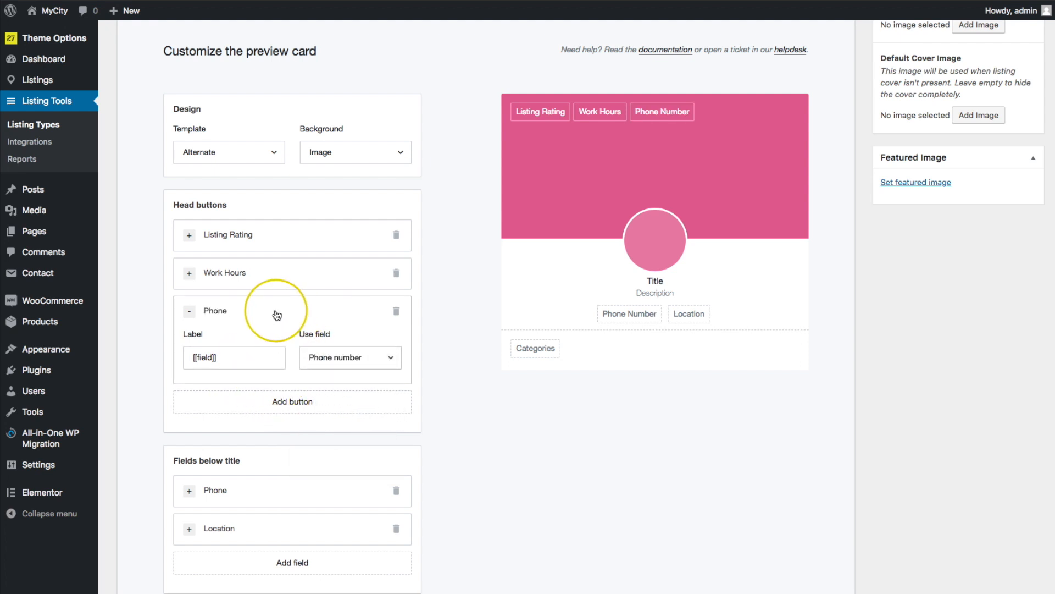
left_click(276, 313)
- Remove the Phone and Location fields below the title and add a new field that uses Email
scroll(275, 316, "down", 2)
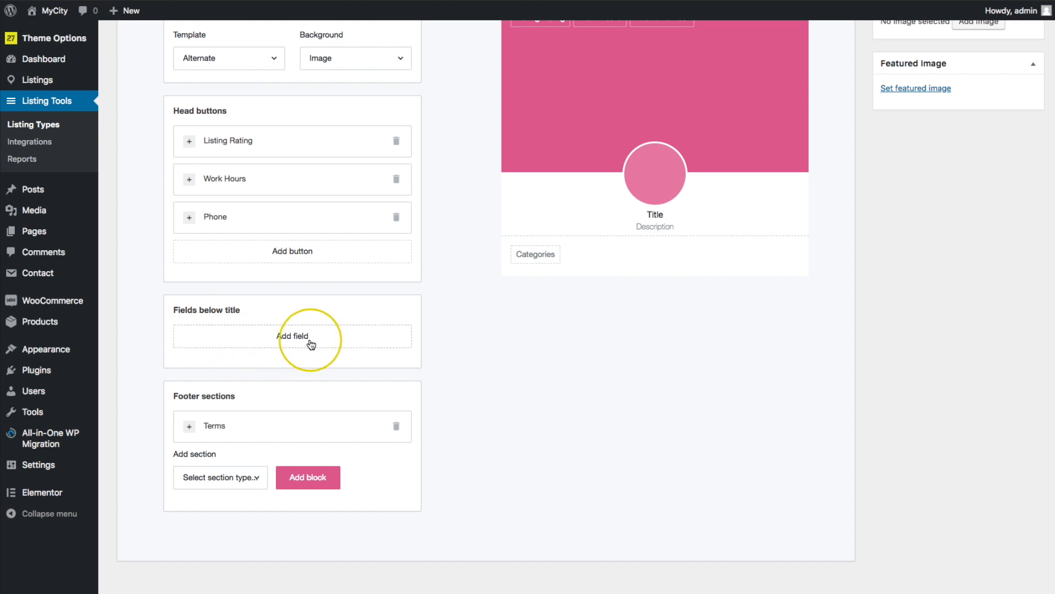
left_click(289, 335)
left_click(281, 338)
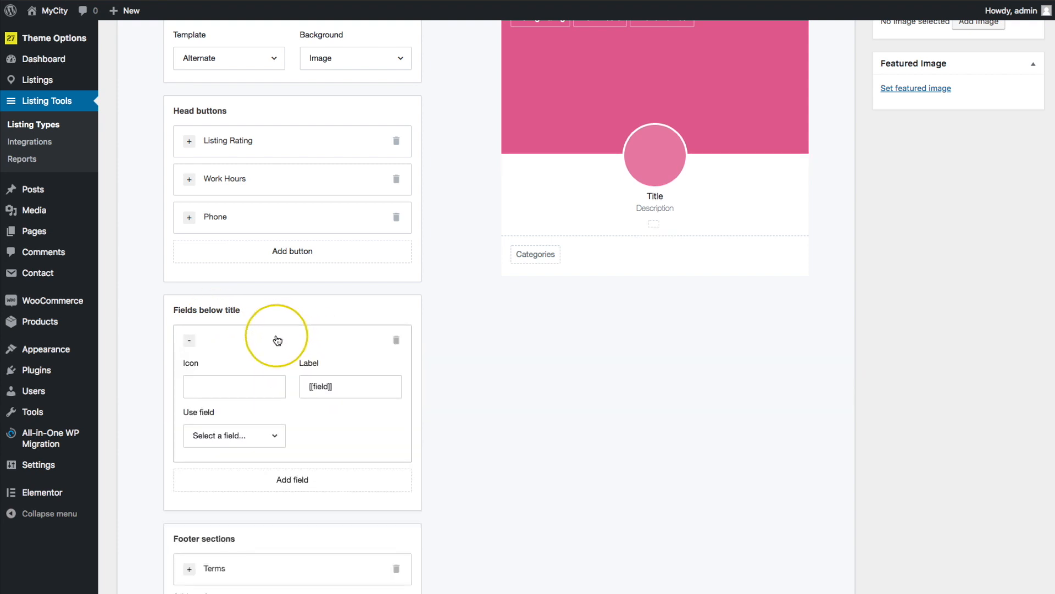
scroll(220, 365, "down", 2)
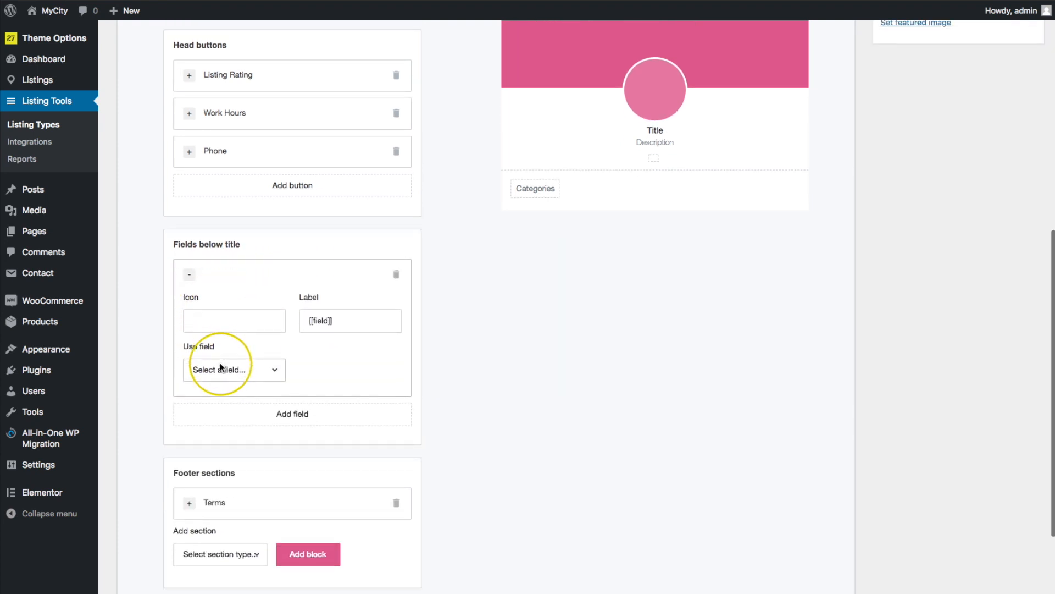
left_click(223, 367)
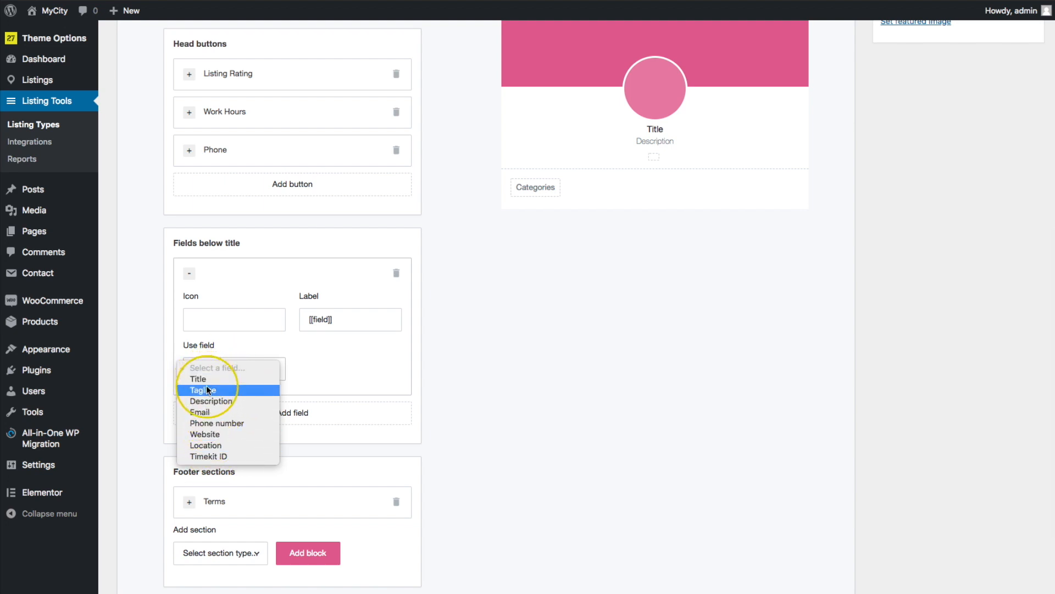
left_click(209, 413)
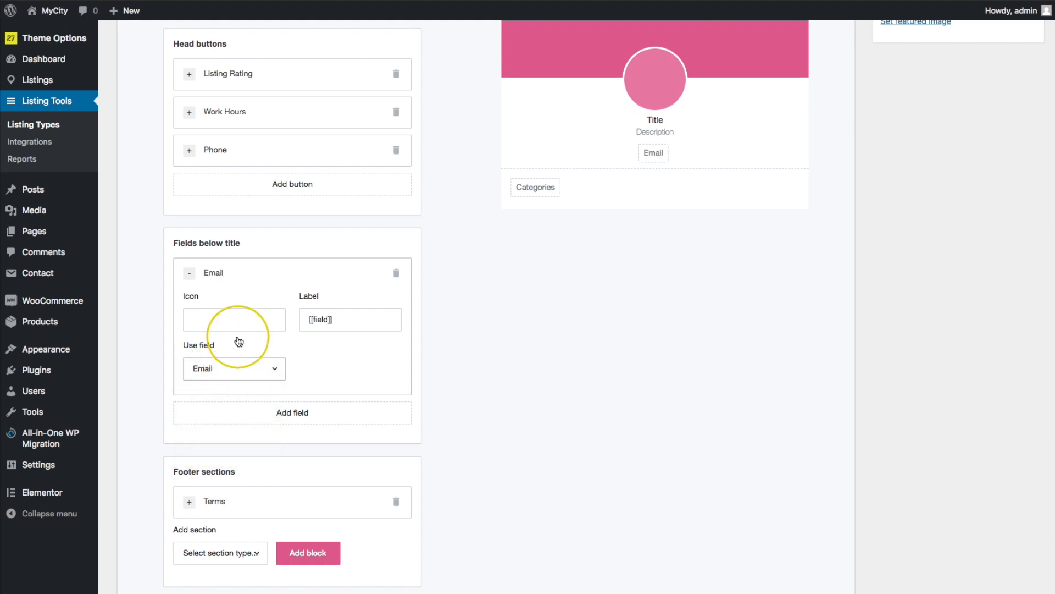
- Add a second field below the title that uses Phone number and check it on the preview card
left_click(251, 412)
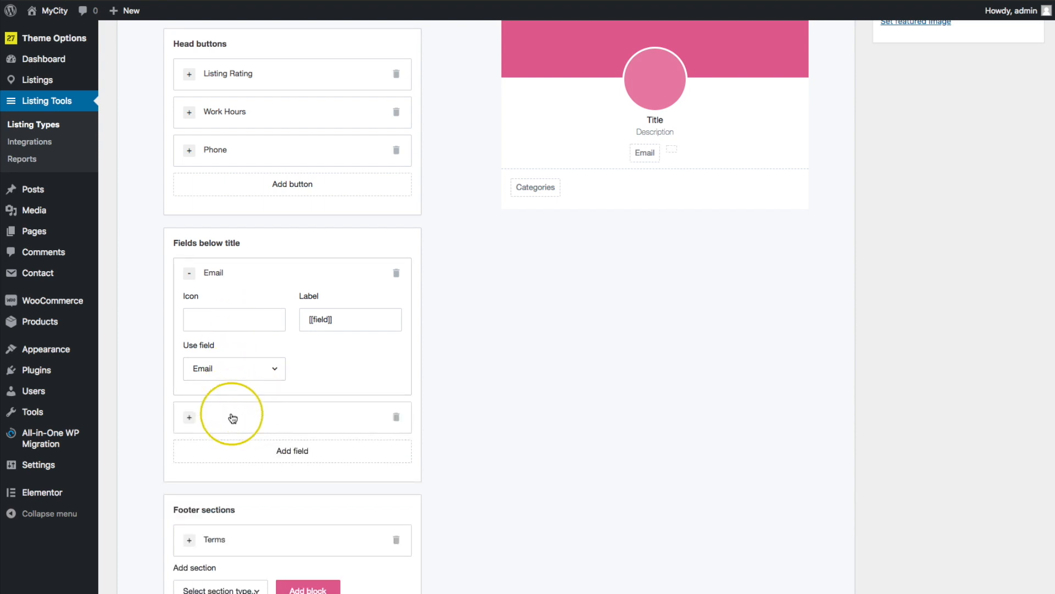
left_click(229, 418)
left_click(220, 409)
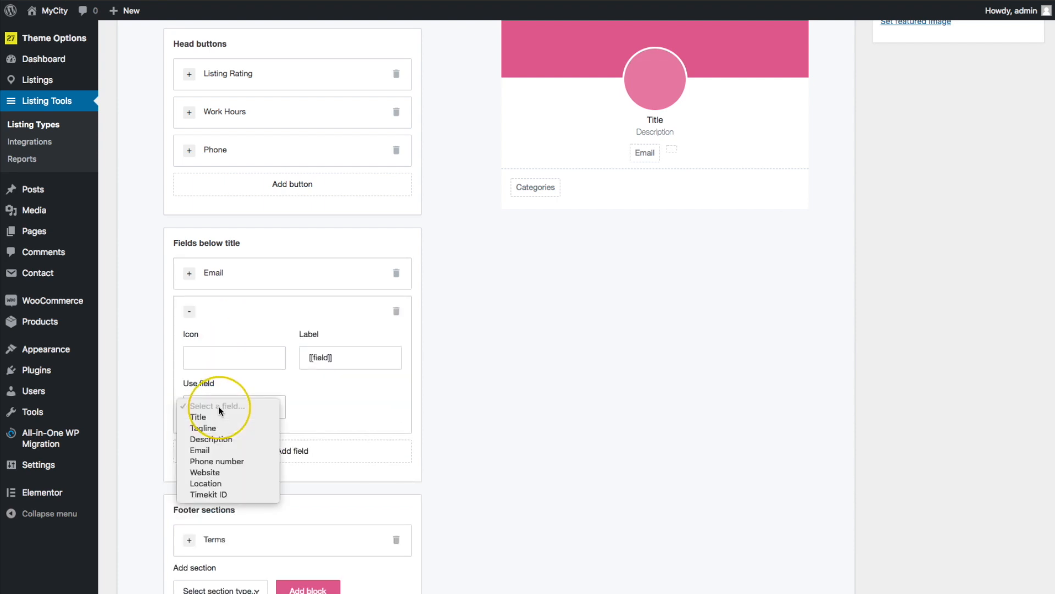
left_click(216, 458)
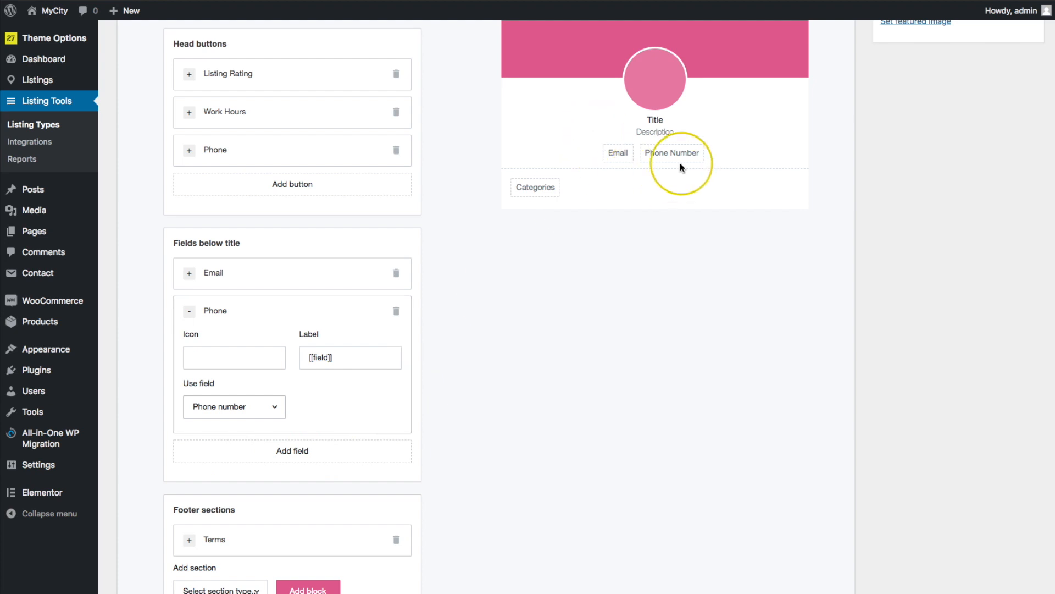
scroll(228, 198, "down", 5)
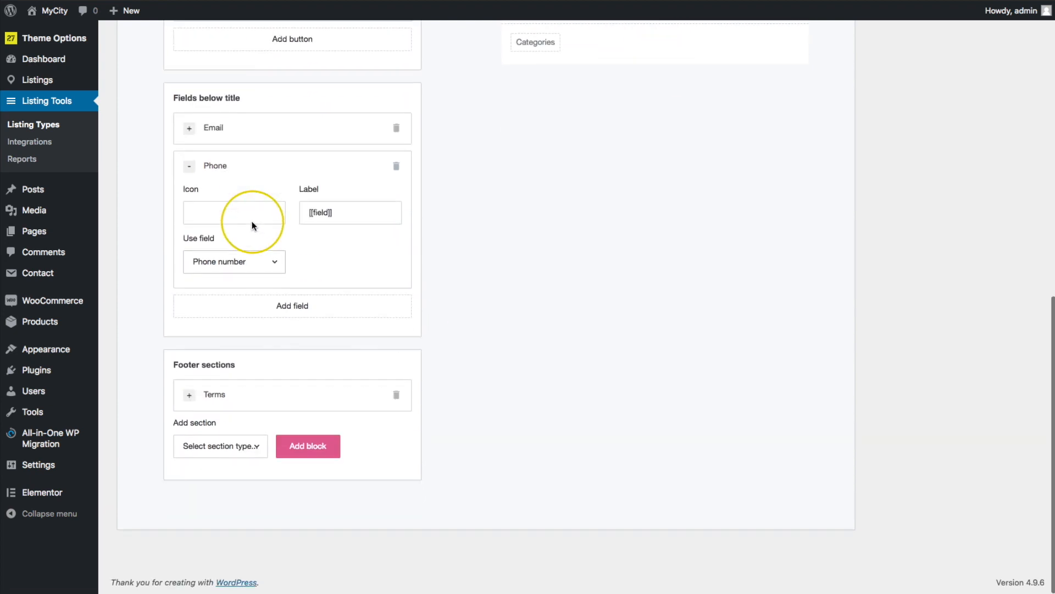
scroll(600, 352, "up", 7)
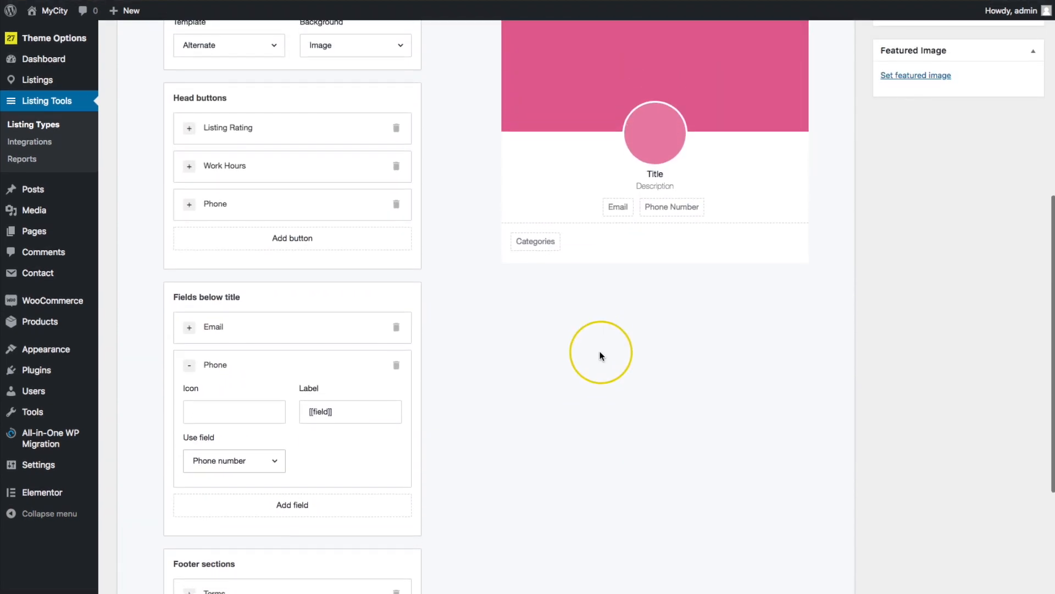
scroll(599, 355, "up", 1)
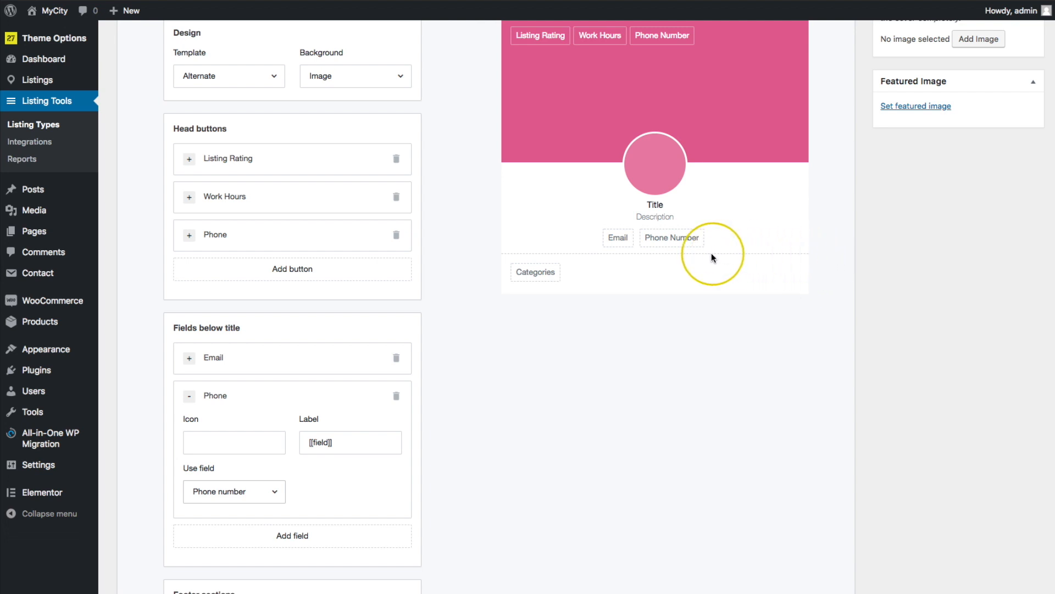
- Expand the existing Terms footer section to review its taxonomy and button options, and delete the section
scroll(217, 313, "down", 8)
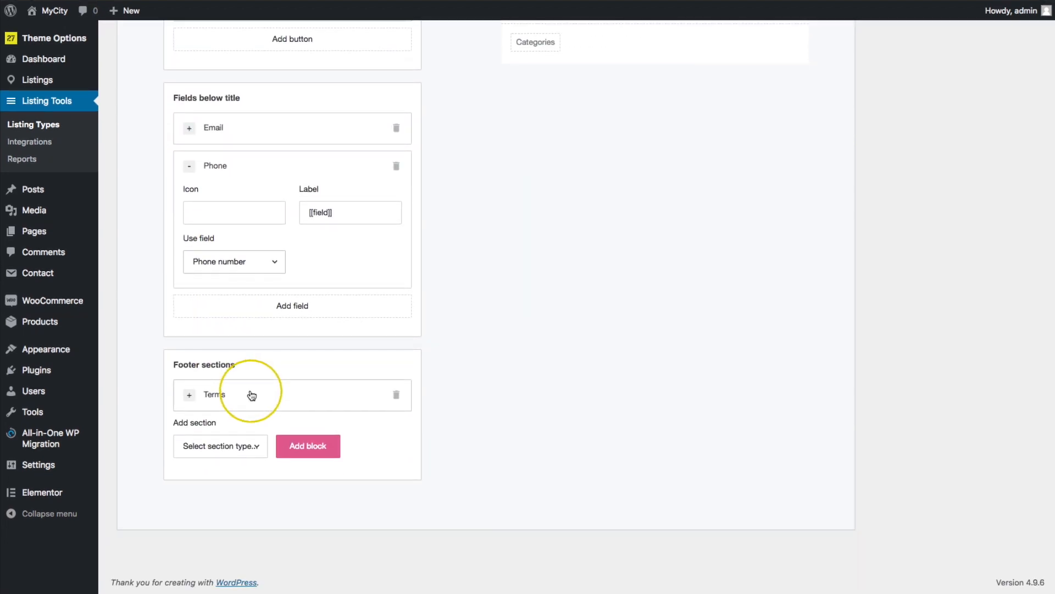
left_click(259, 394)
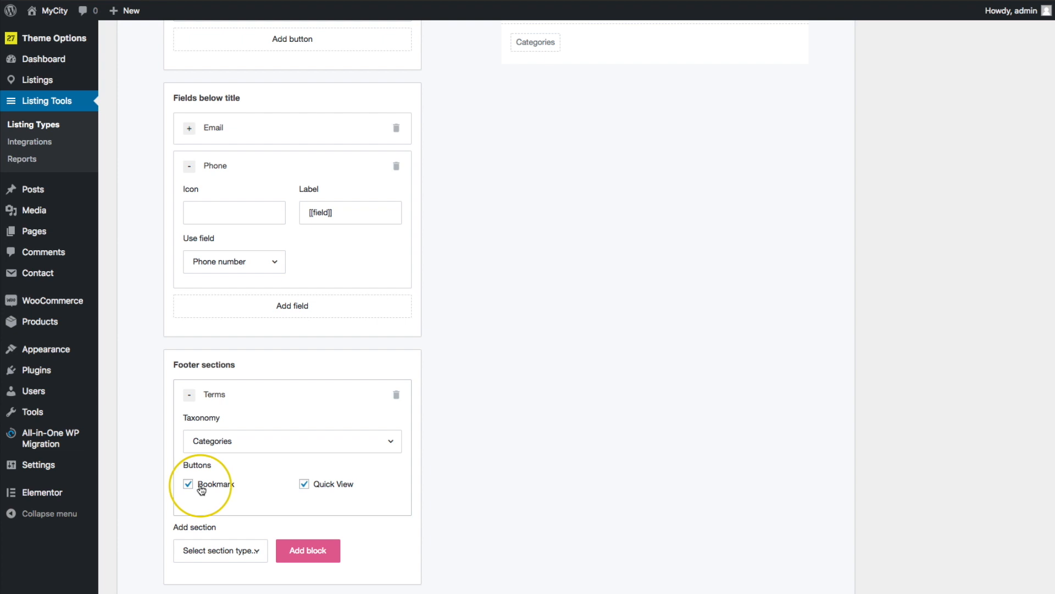
scroll(790, 412, "up", 3)
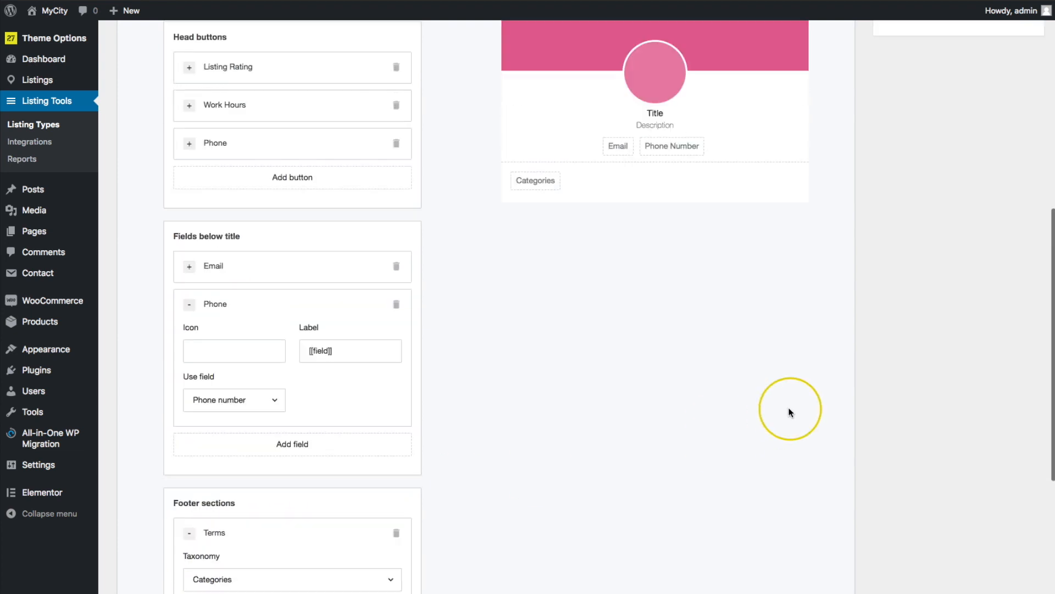
scroll(790, 412, "up", 3)
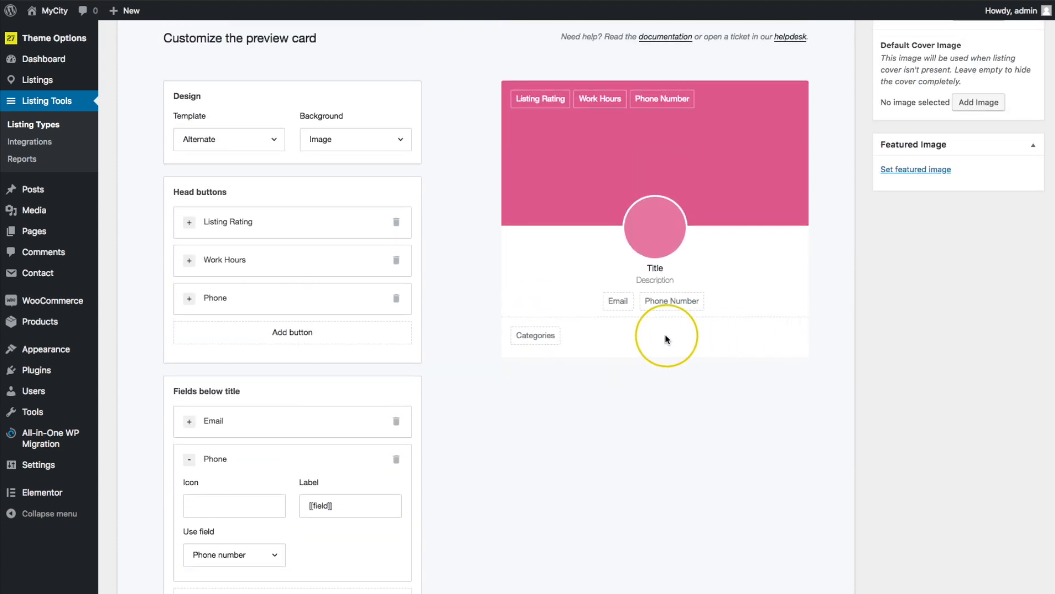
scroll(511, 366, "down", 1)
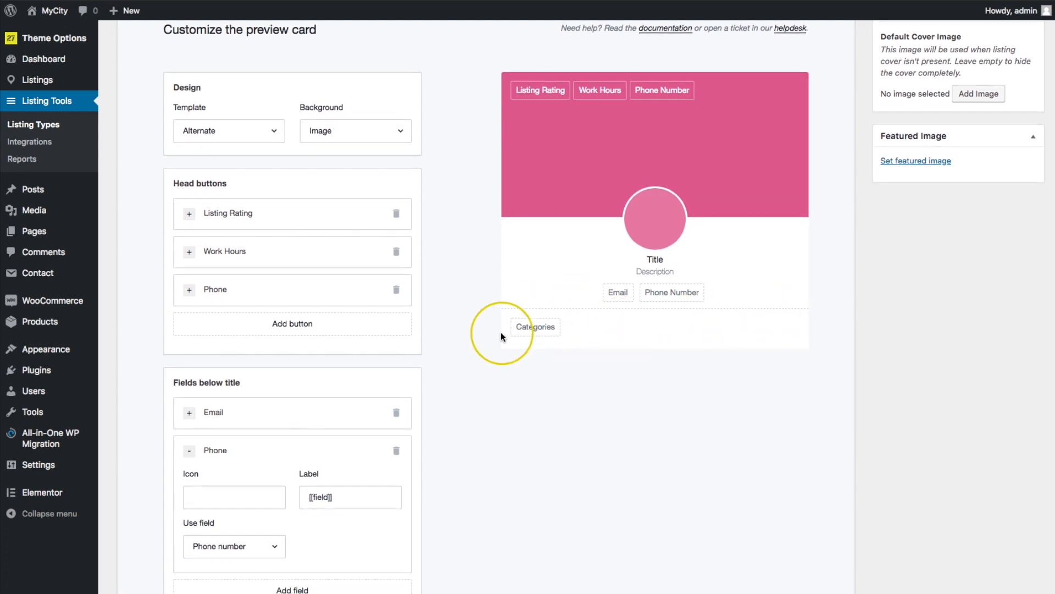
scroll(500, 332, "down", 7)
left_click(396, 304)
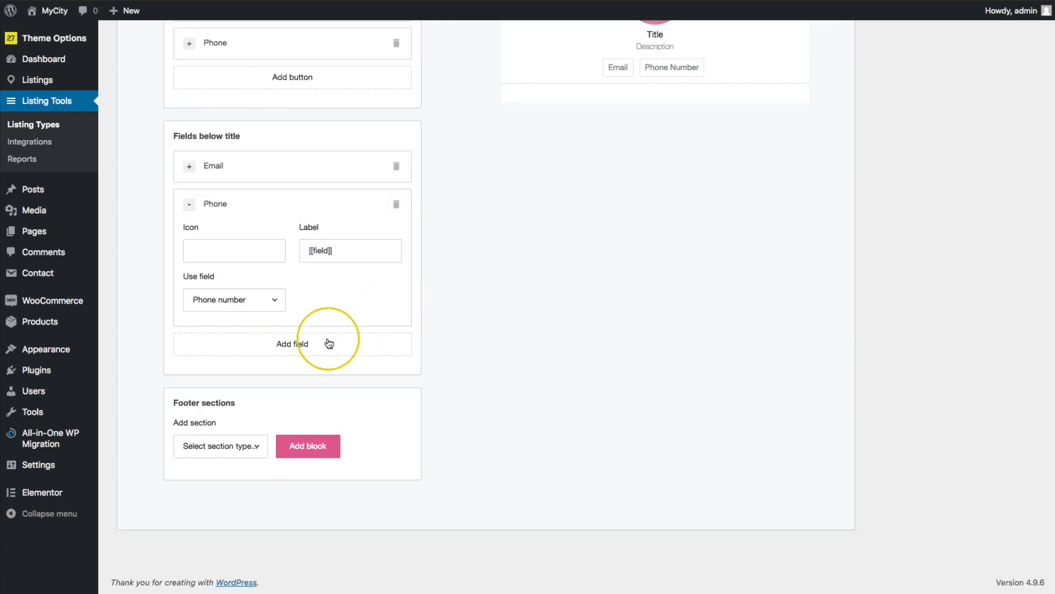
- Add an Actions footer section, expand it to view its button options, and delete it
left_click(235, 450)
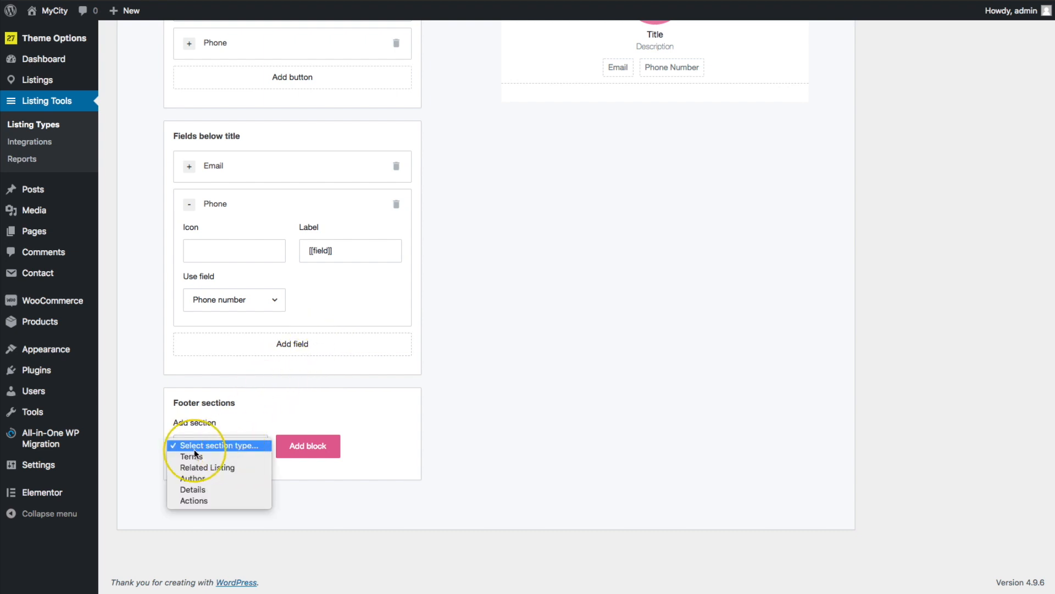
left_click(193, 501)
left_click(308, 447)
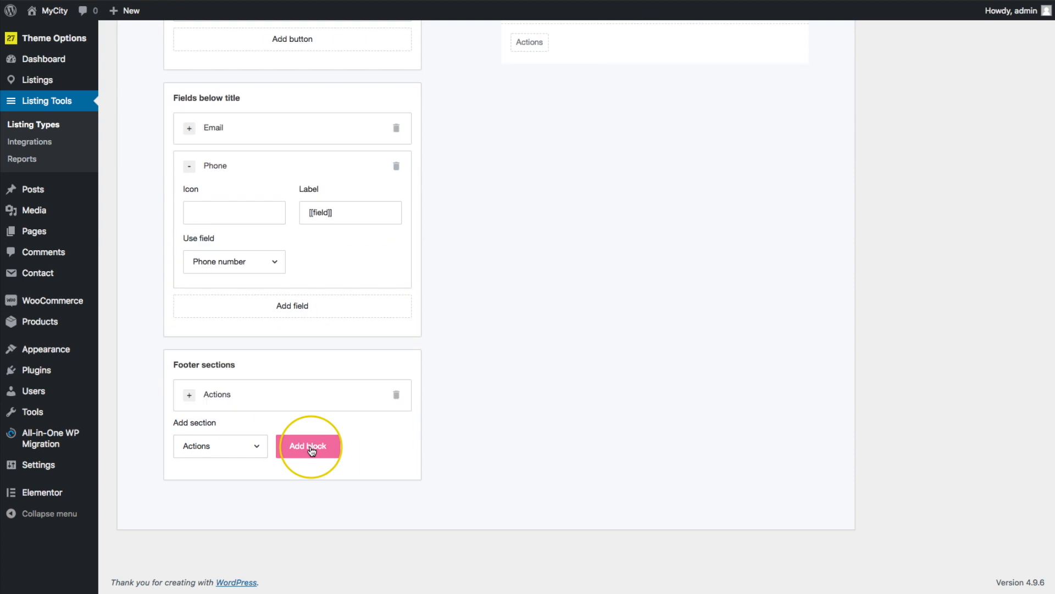
left_click(294, 395)
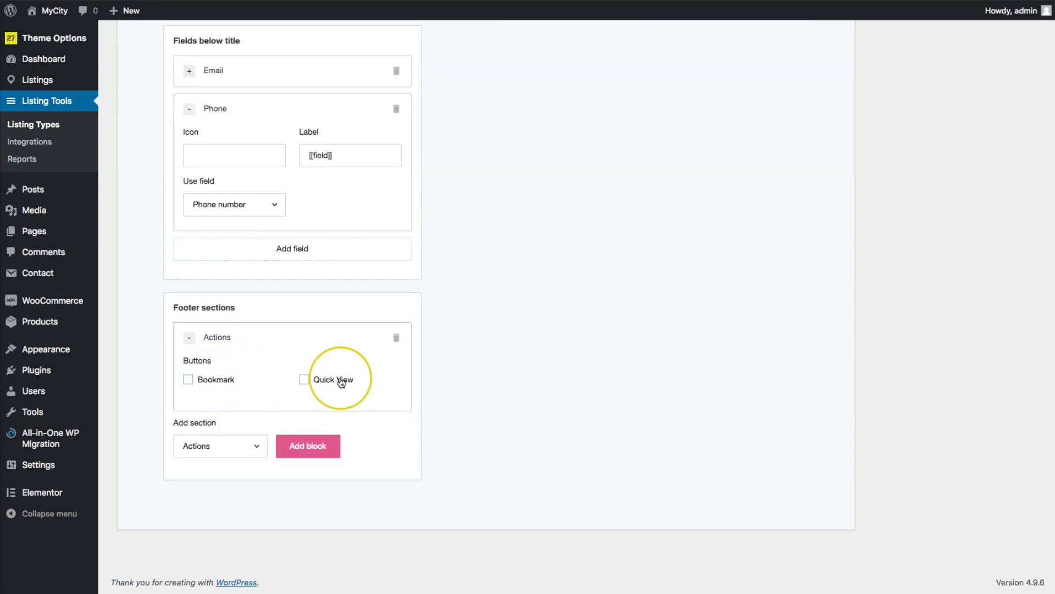
left_click(397, 340)
- Add a Terms footer section and enable its Bookmark and Quick View buttons
left_click(226, 443)
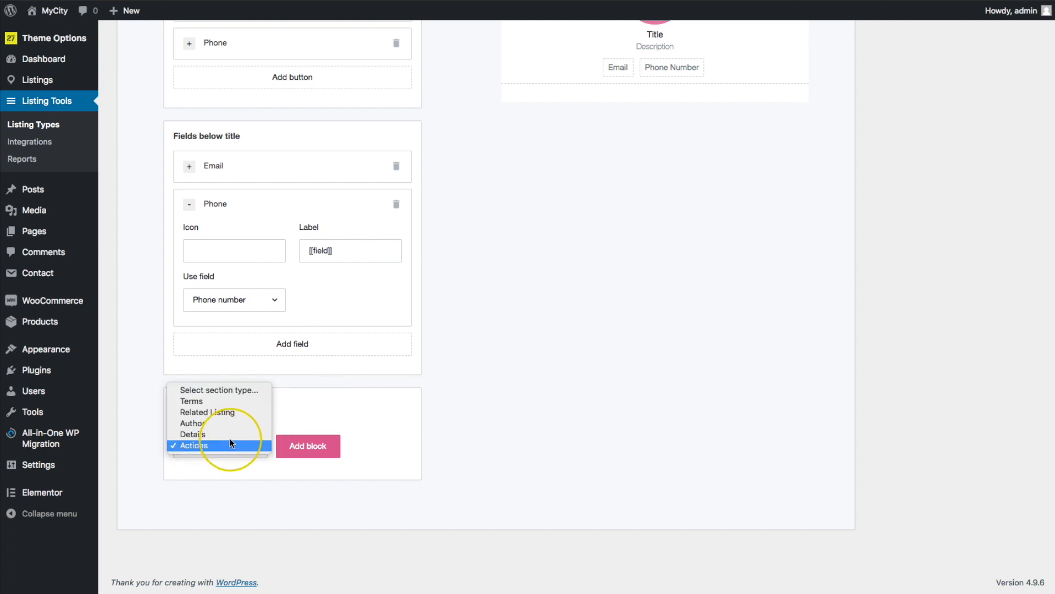
left_click(223, 402)
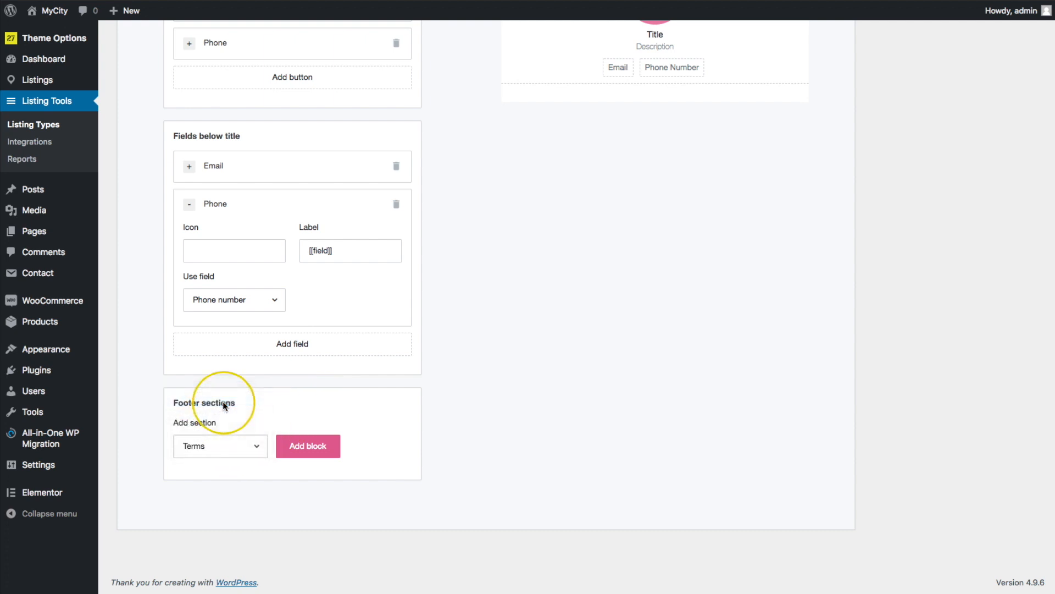
left_click(311, 447)
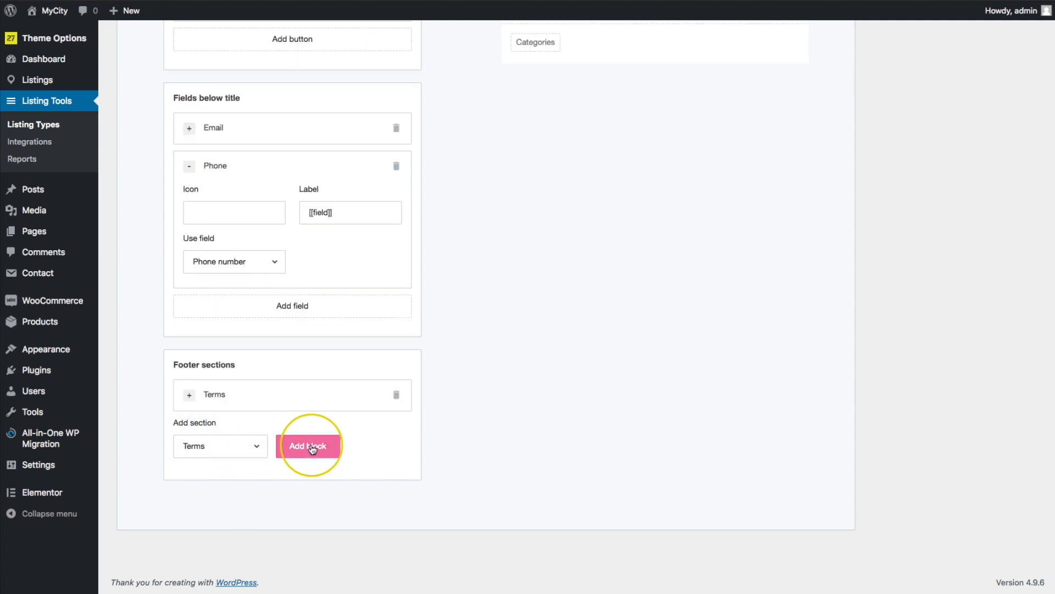
left_click(288, 400)
scroll(280, 404, "down", 2)
left_click(217, 393)
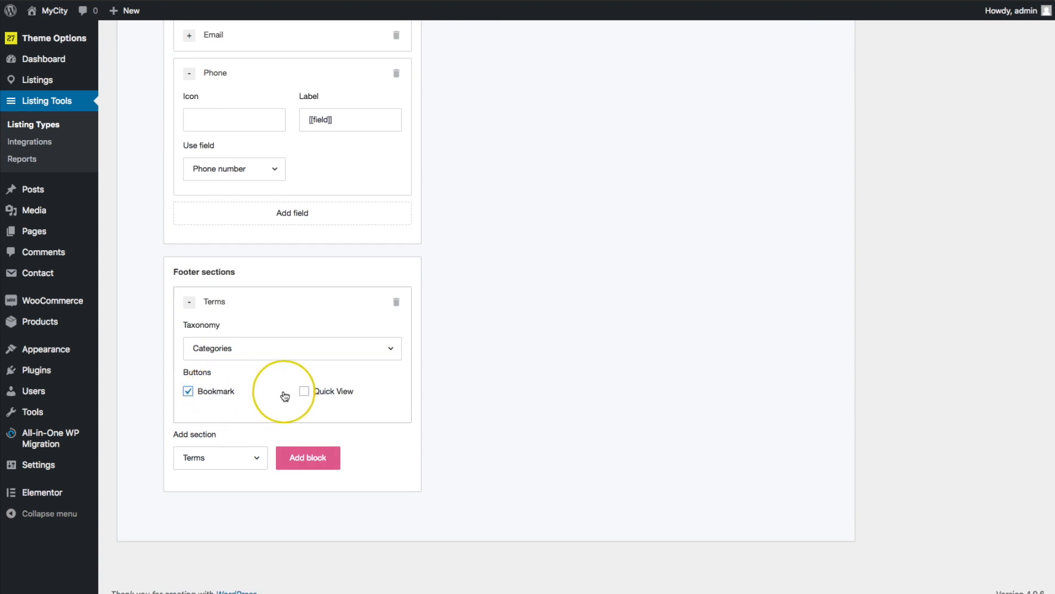
- View the taxonomy choices of the Terms footer section and delete the section
left_click(289, 352)
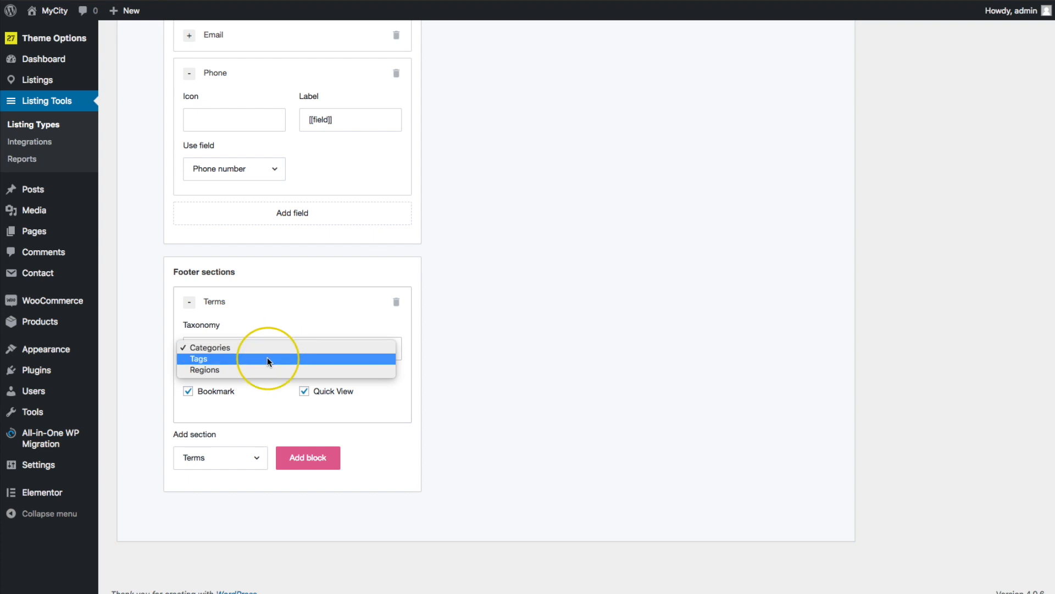
left_click(448, 354)
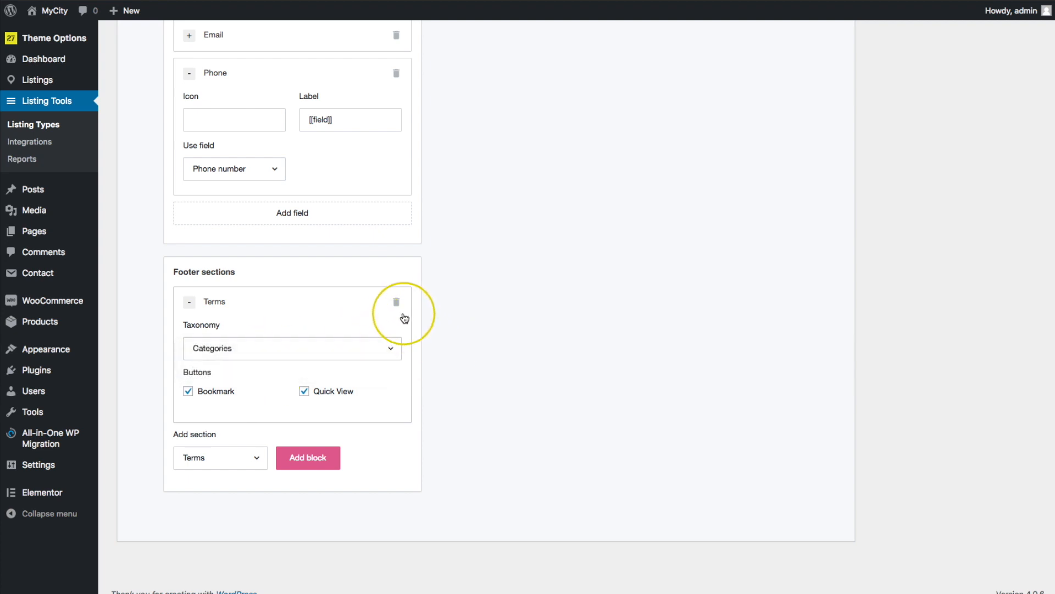
left_click(396, 302)
- Add an Author footer section with the Bookmark and Quick View buttons enabled, and delete it
left_click(223, 450)
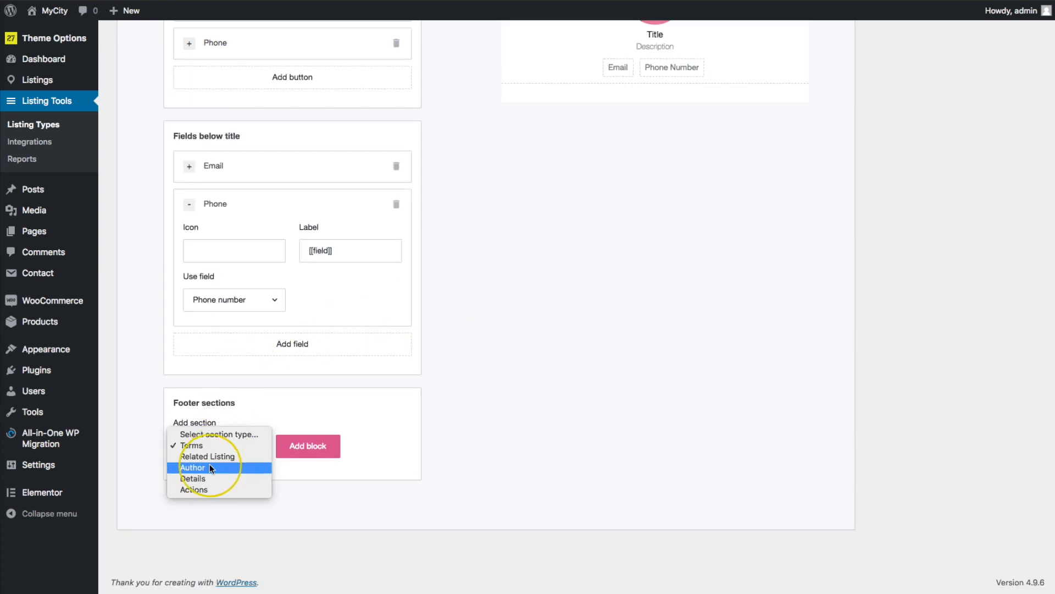
left_click(209, 466)
left_click(249, 452)
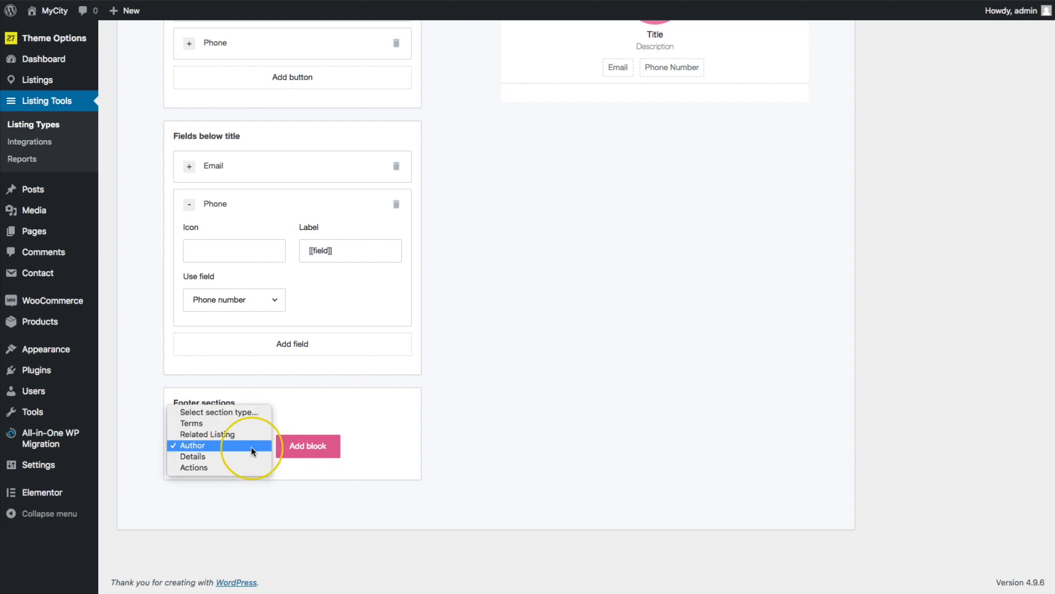
left_click(238, 444)
left_click(312, 445)
left_click(259, 403)
scroll(254, 407, "down", 2)
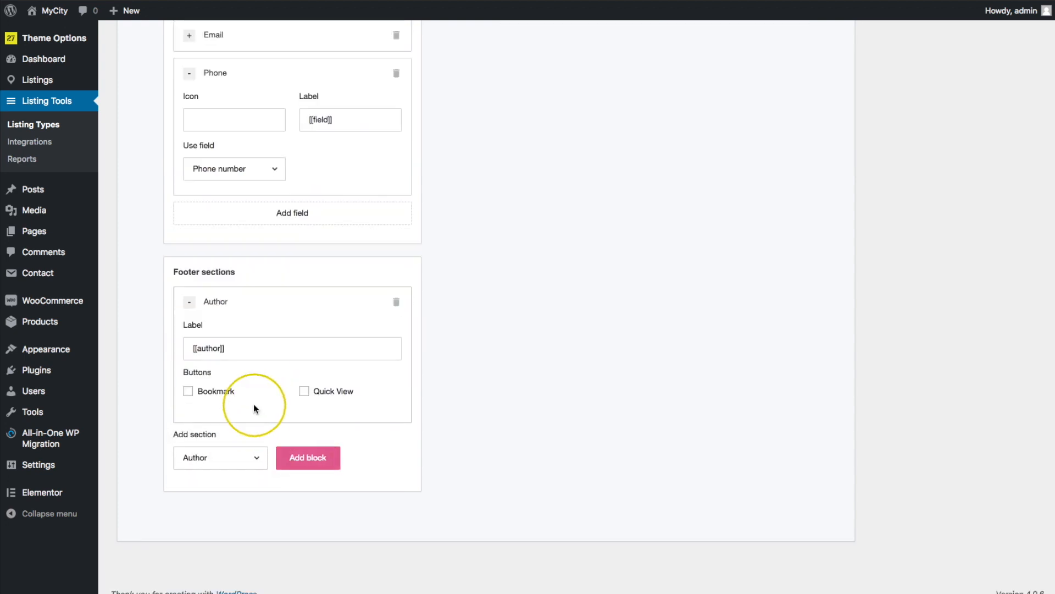
left_click(220, 391)
left_click(302, 393)
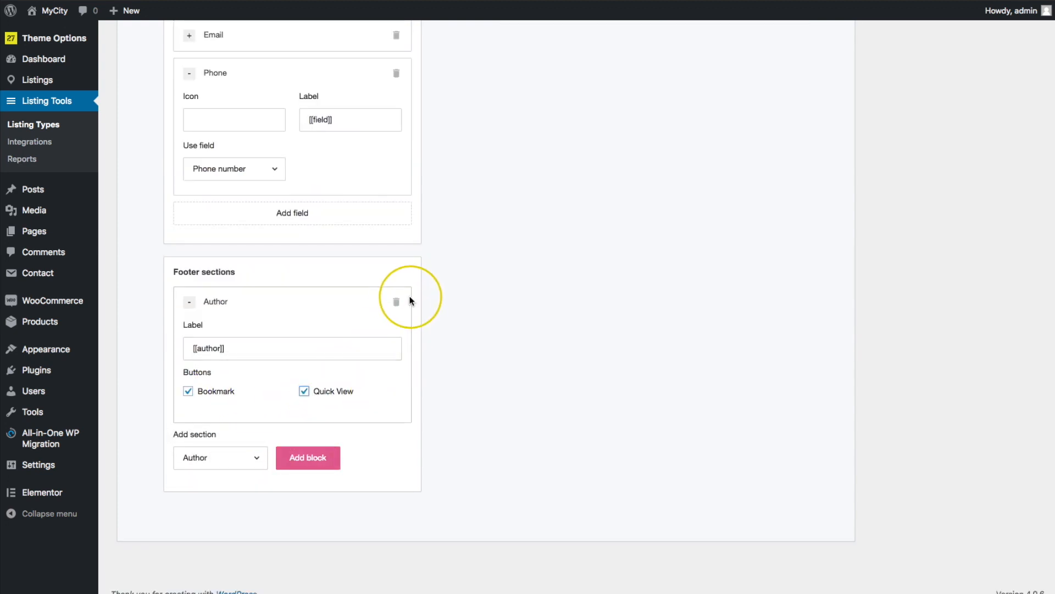
left_click(396, 301)
- Add a Details footer section and enable its Bookmark and Quick View buttons
left_click(220, 452)
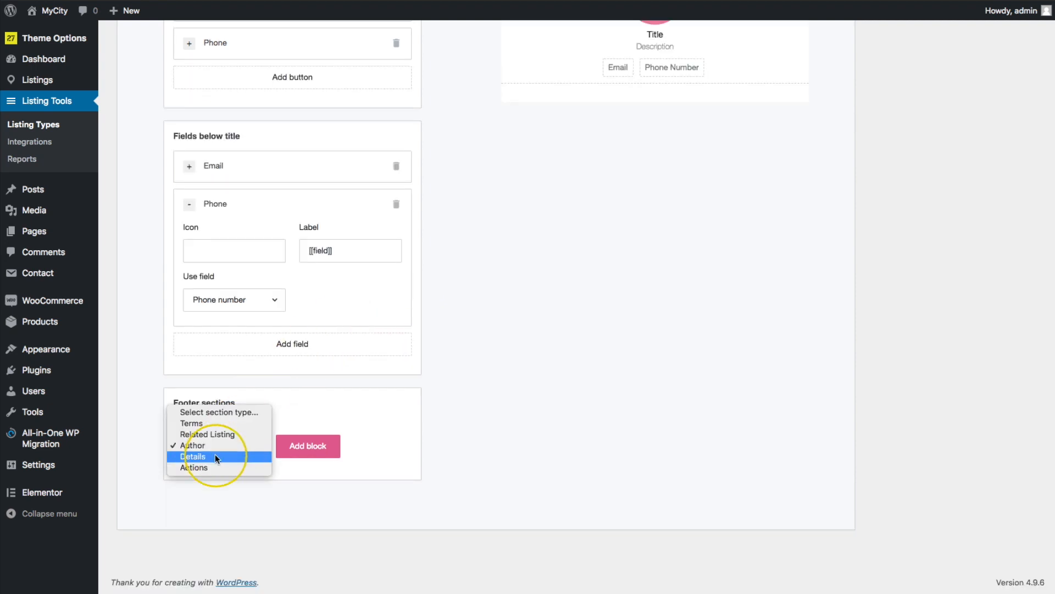
left_click(216, 454)
left_click(294, 447)
left_click(271, 400)
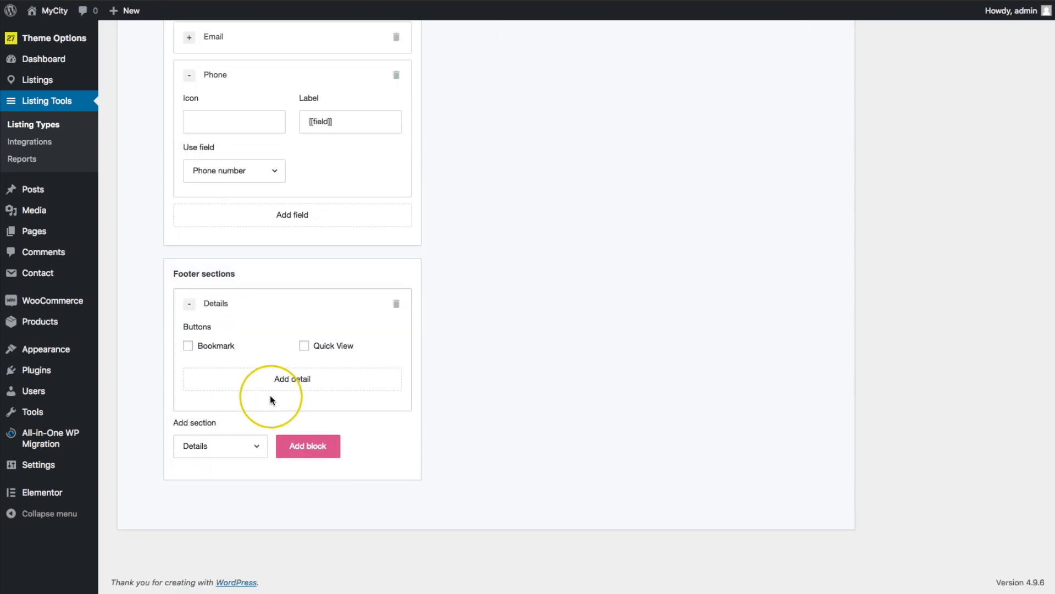
left_click(207, 345)
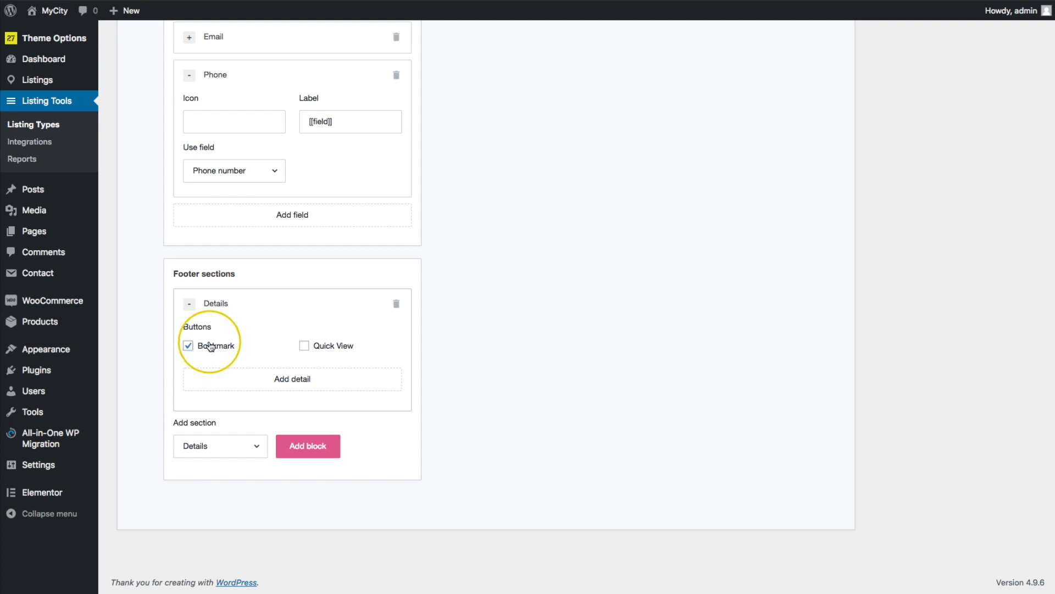
left_click(318, 349)
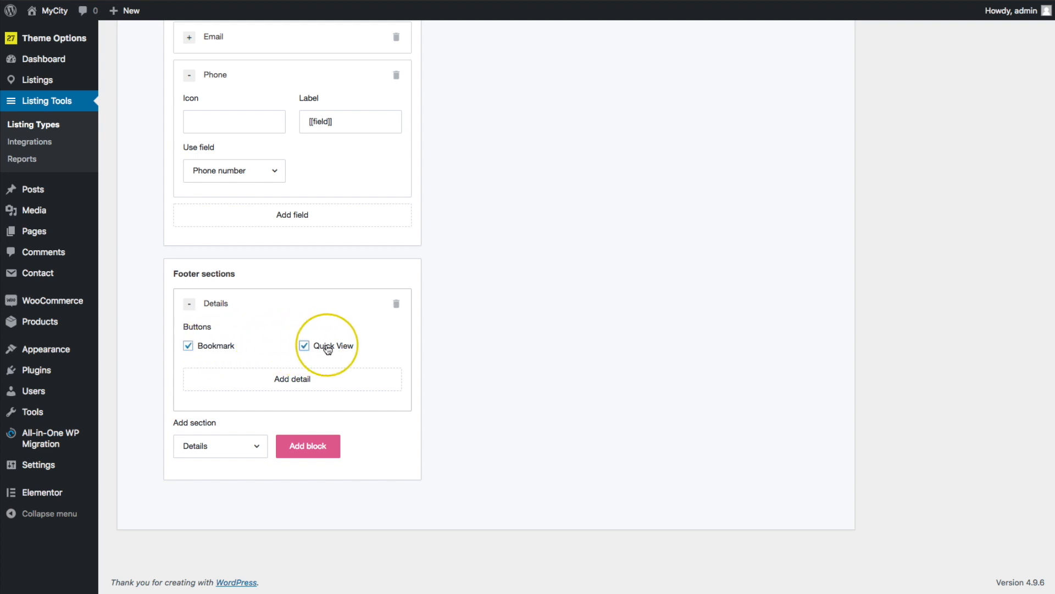
- Add a detail inside the Details footer section, look through its available fields, and remove the detail
left_click(293, 379)
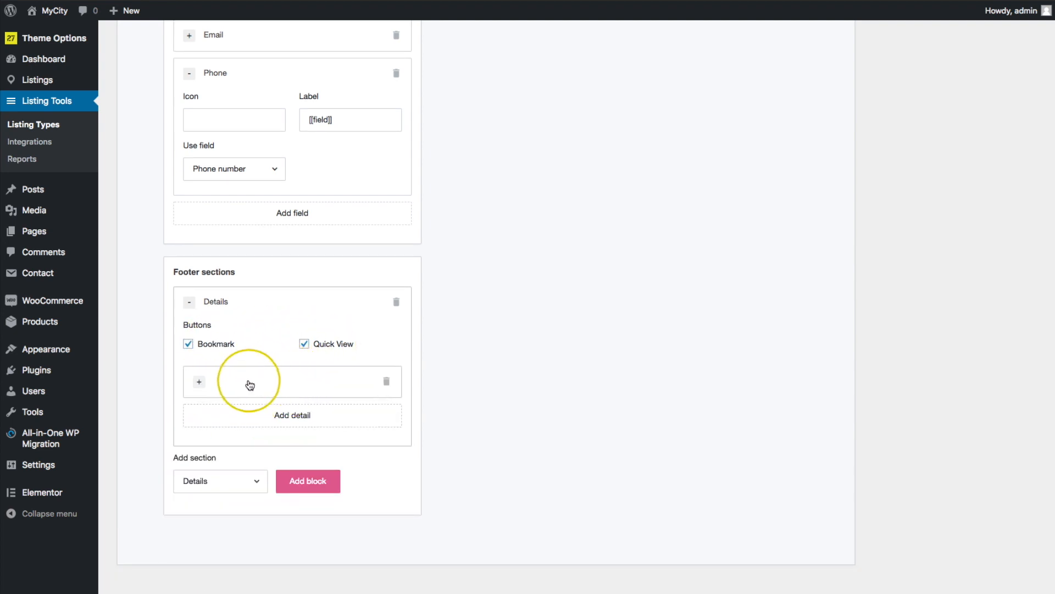
left_click(250, 385)
left_click(258, 477)
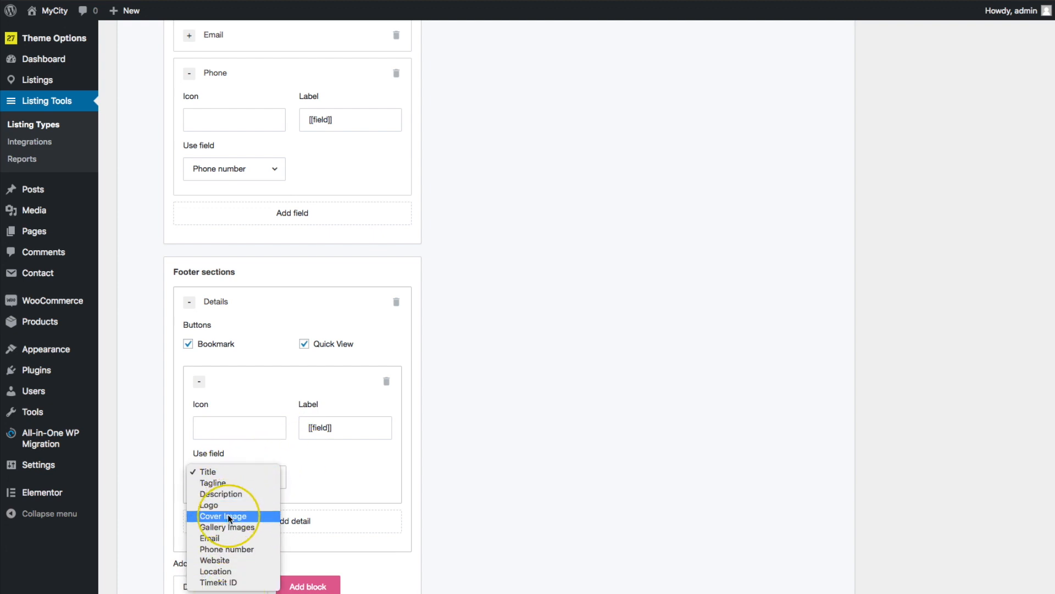
left_click(293, 458)
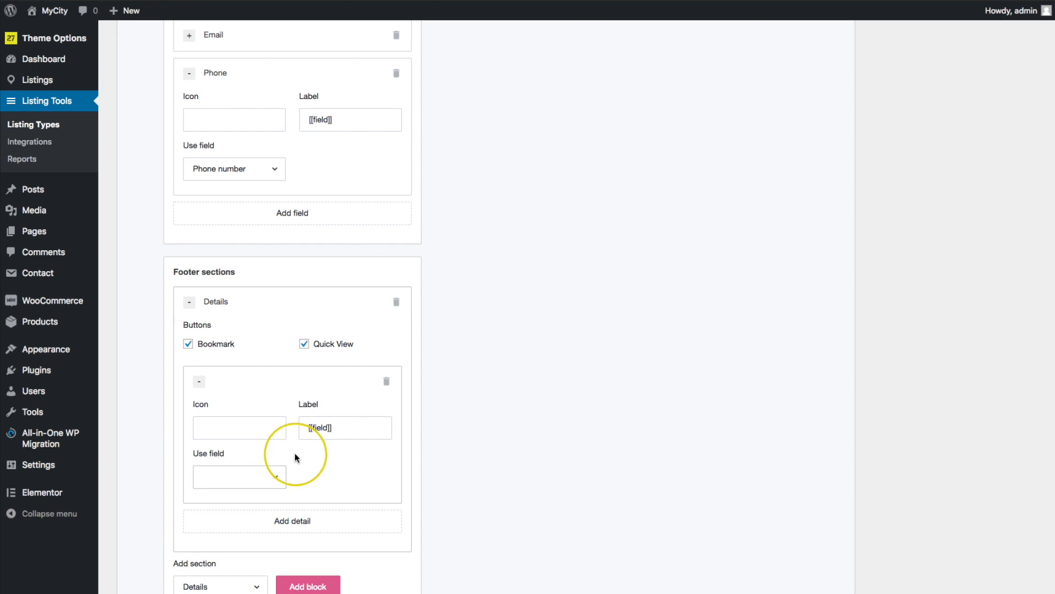
left_click(233, 483)
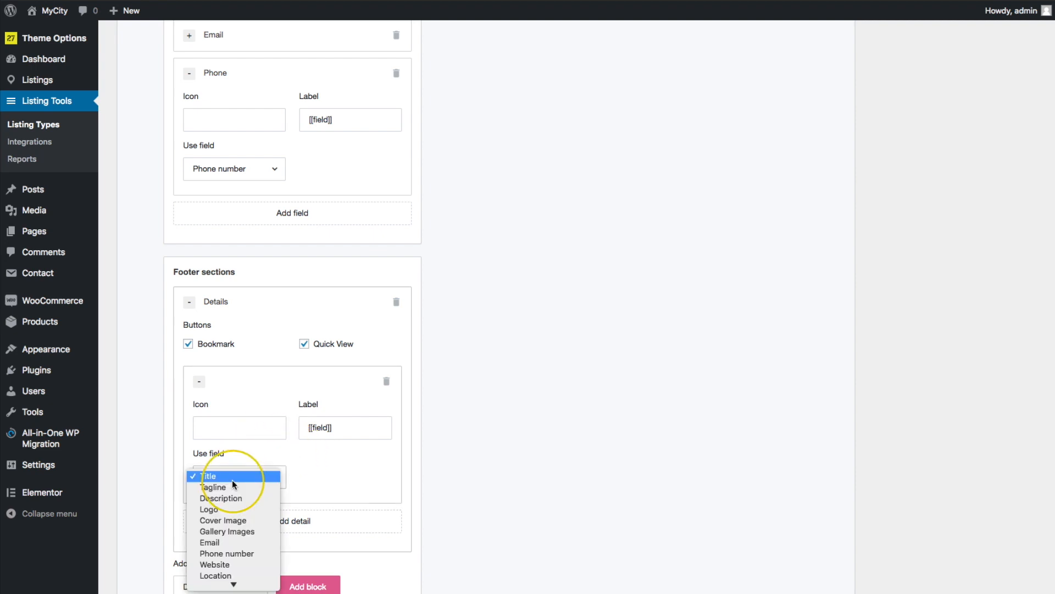
left_click(384, 382)
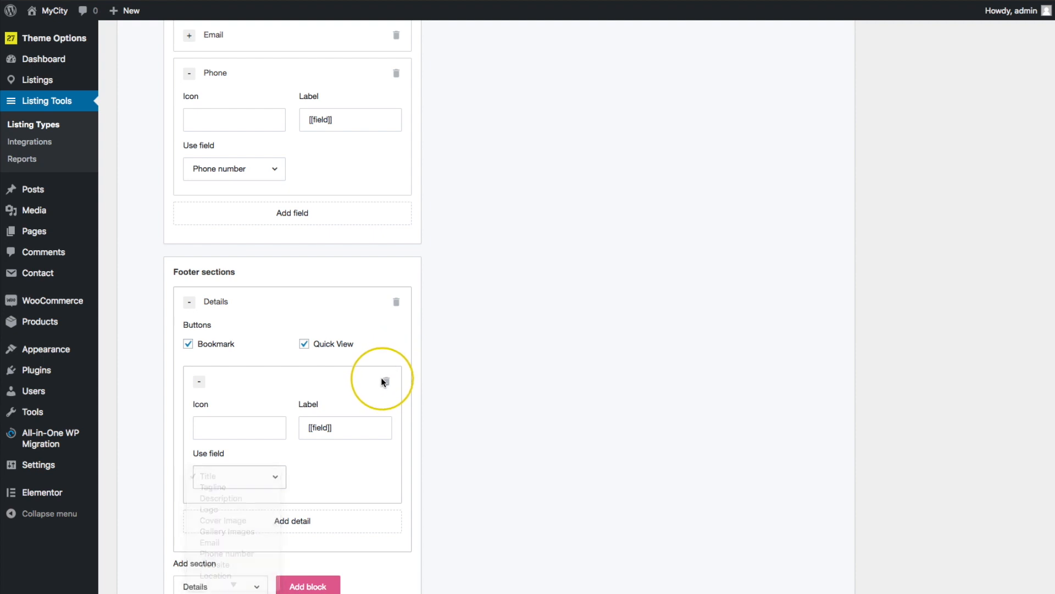
left_click(383, 382)
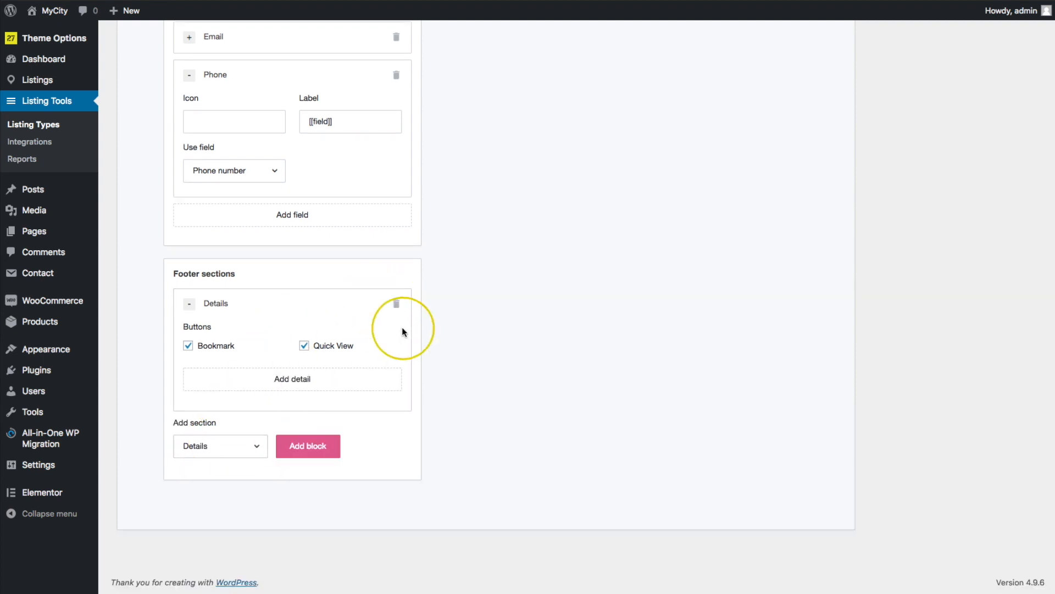
- Replace the Details footer section with a Terms section and enable its Bookmark and Quick View buttons
left_click(396, 304)
left_click(217, 443)
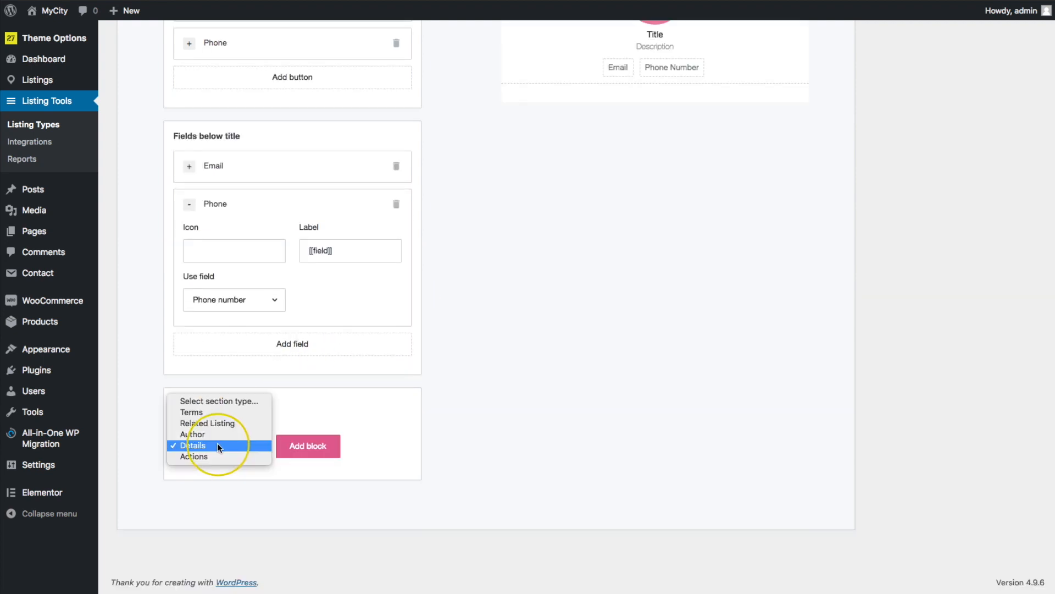
left_click(214, 413)
left_click(294, 445)
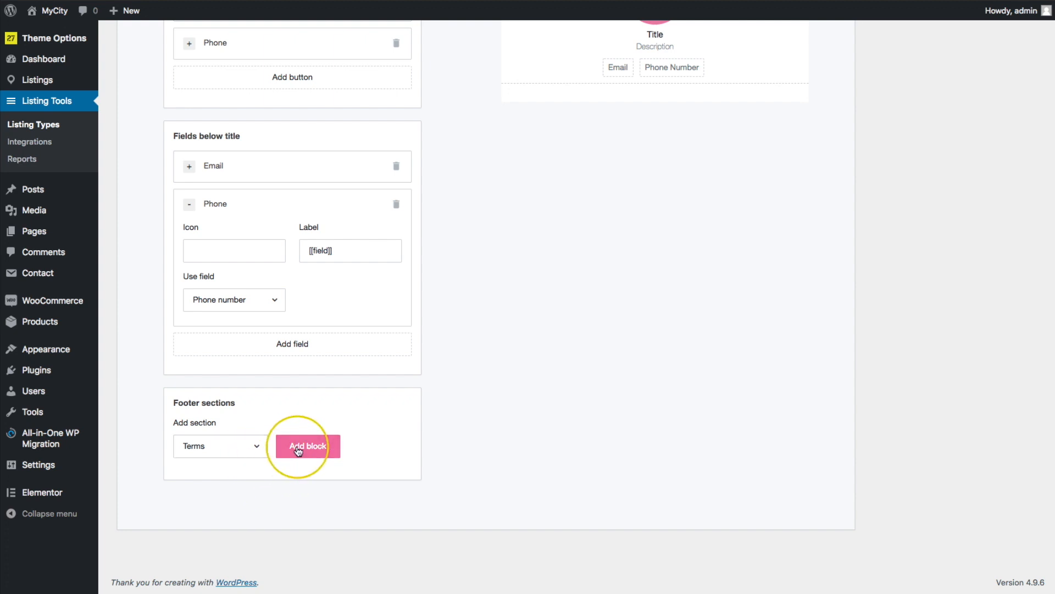
left_click(219, 392)
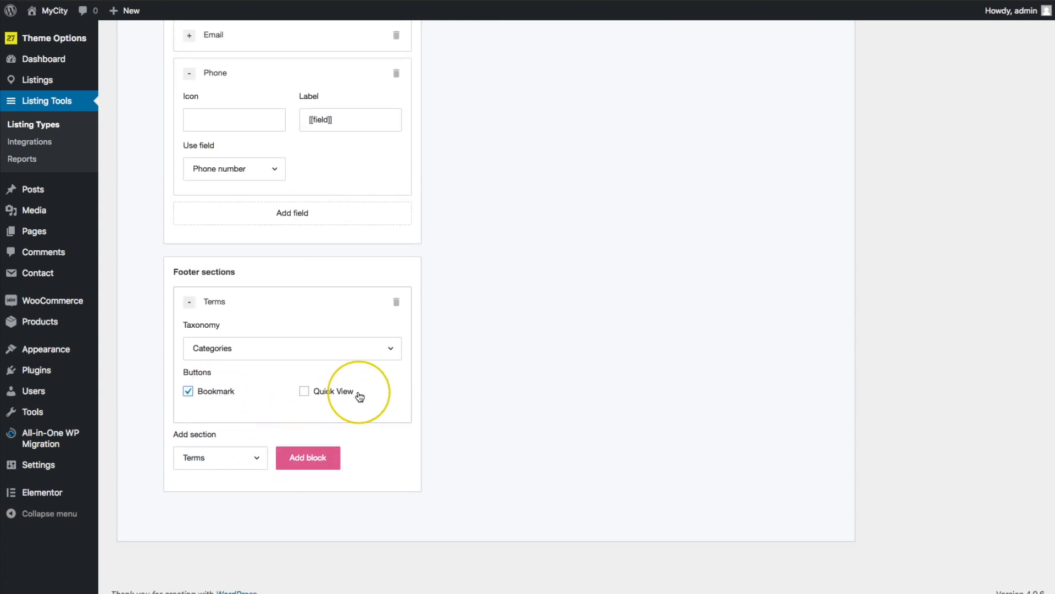
left_click(344, 393)
- Set the preview card's design template to Default and update the Place listing type
scroll(622, 412, "up", 5)
scroll(621, 412, "up", 4)
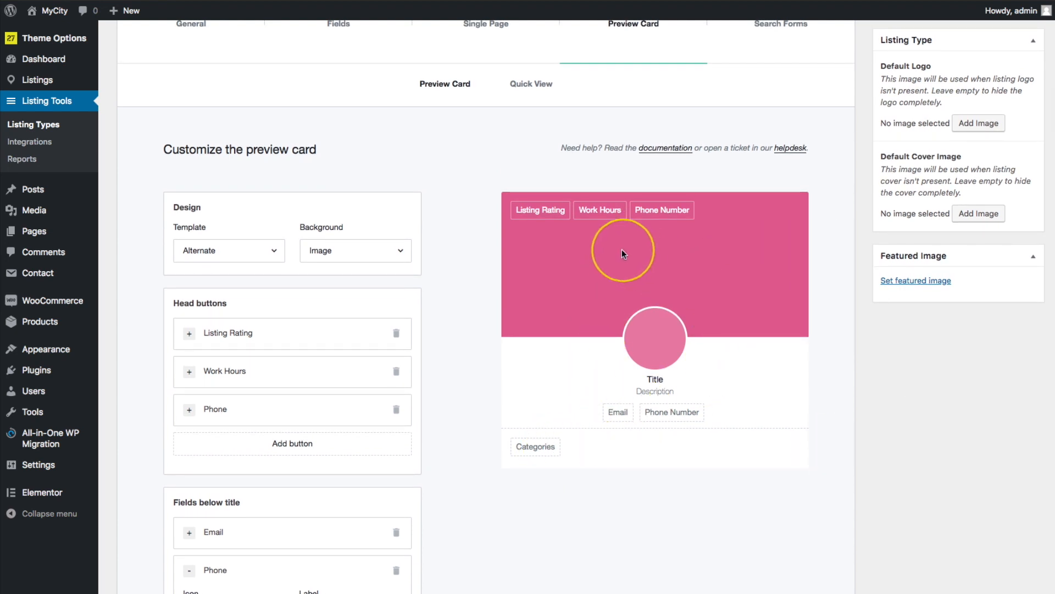
scroll(479, 249, "down", 1)
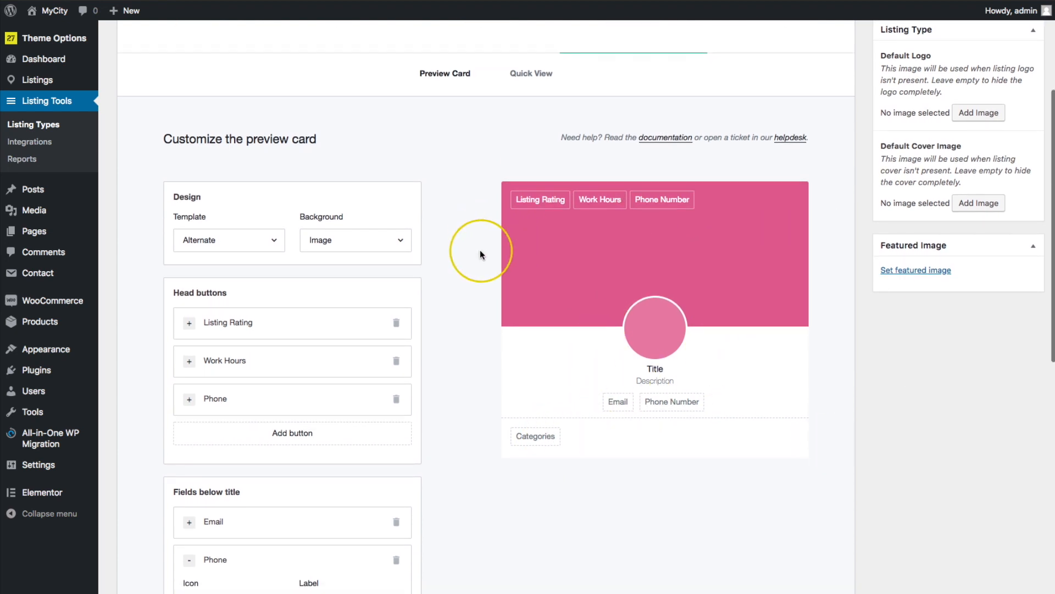
left_click(225, 226)
left_click(210, 216)
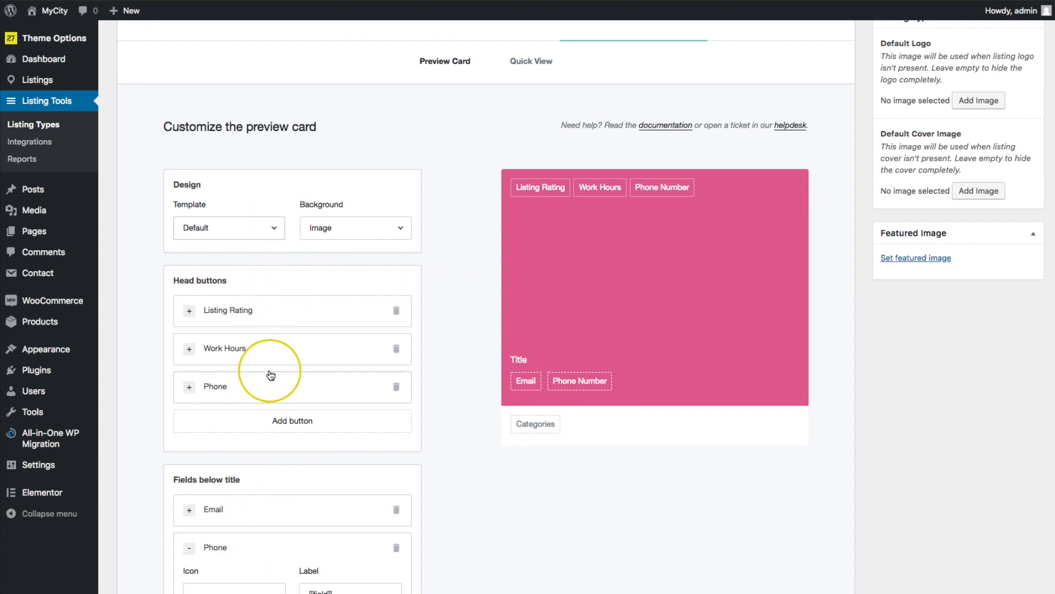
left_click(235, 227)
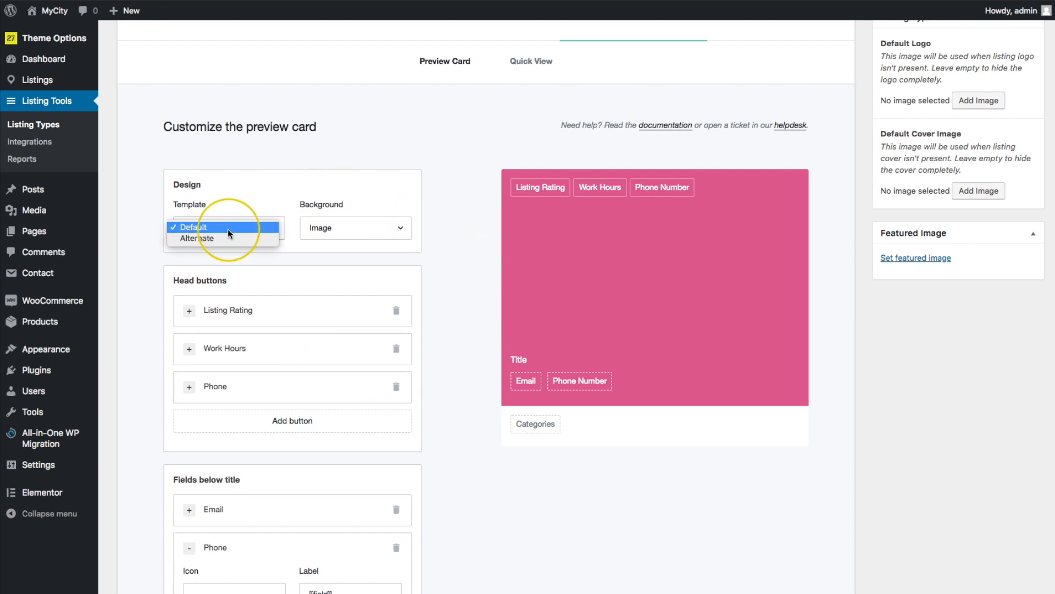
left_click(224, 230)
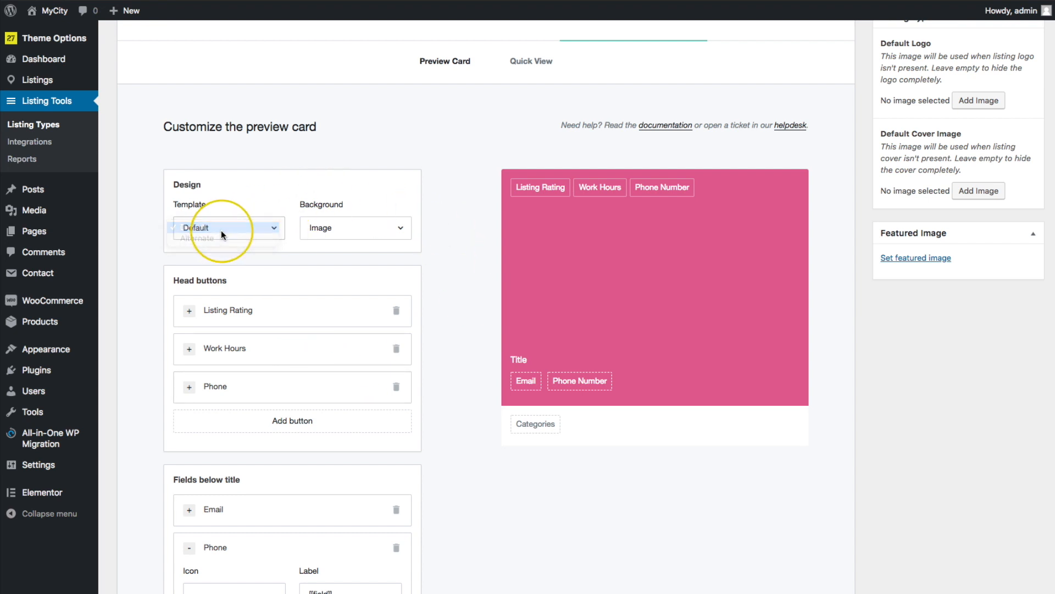
scroll(696, 207, "up", 3)
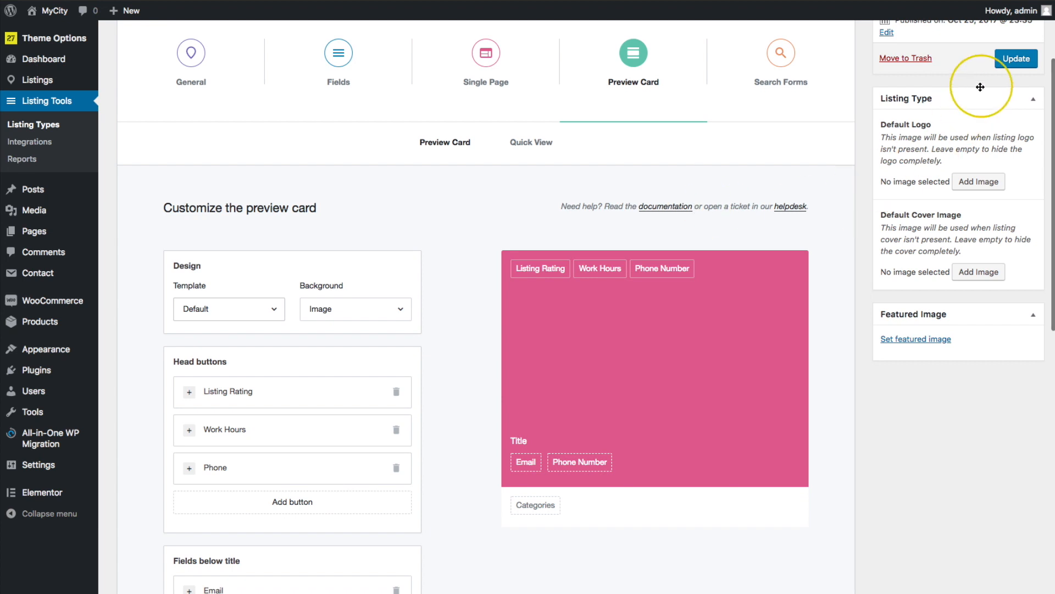
left_click(1015, 58)
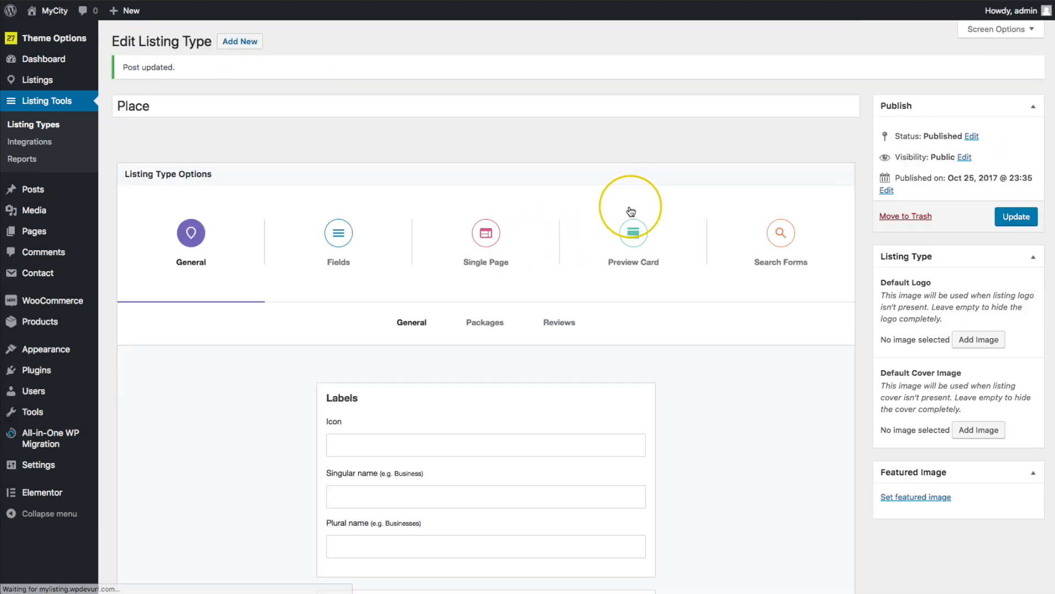
- Reopen the listing type's preview card options and show the Quick View settings
left_click(633, 228)
scroll(635, 232, "down", 4)
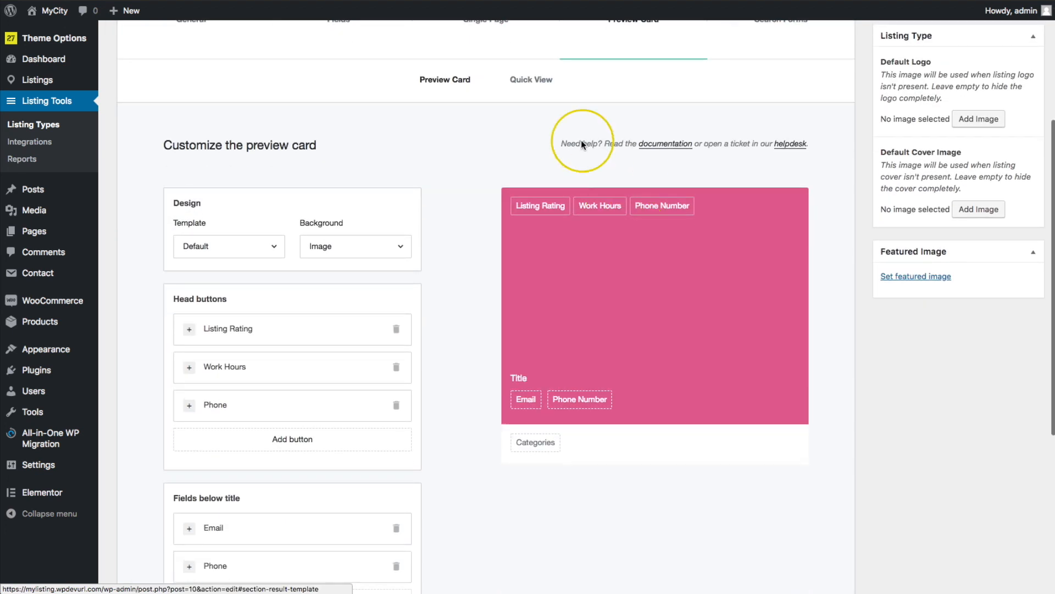
left_click(532, 81)
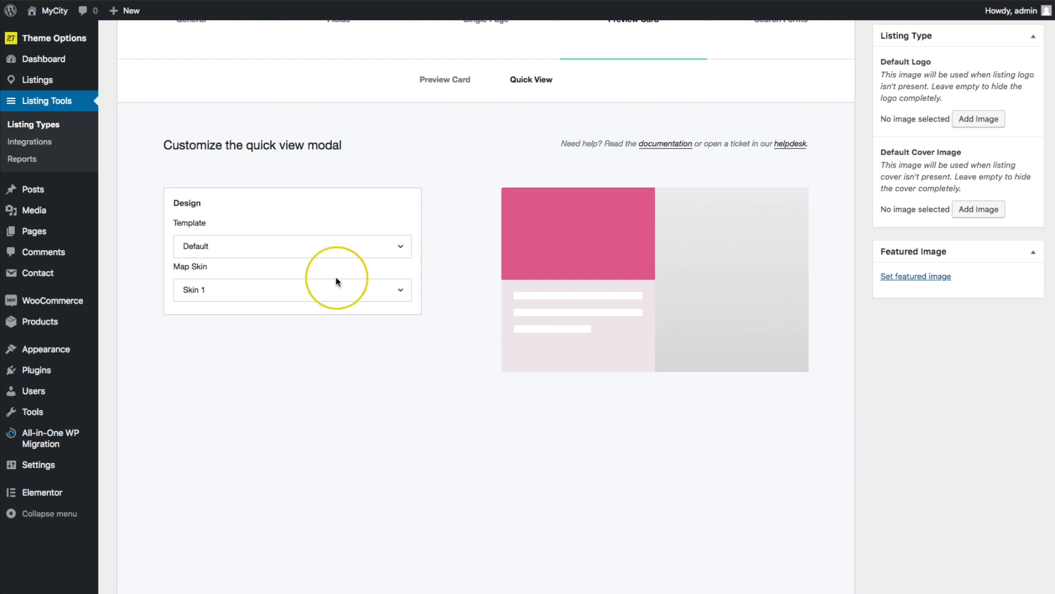
- Compare the Alternate and Default templates of the quick view modal, ending on Default
left_click(299, 242)
left_click(203, 258)
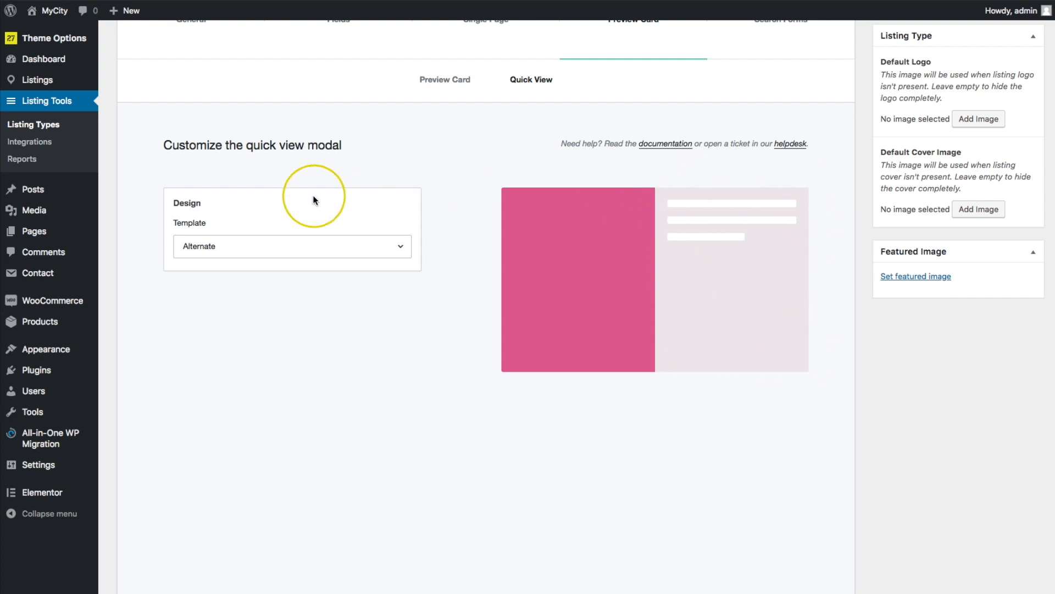
left_click(265, 249)
left_click(257, 236)
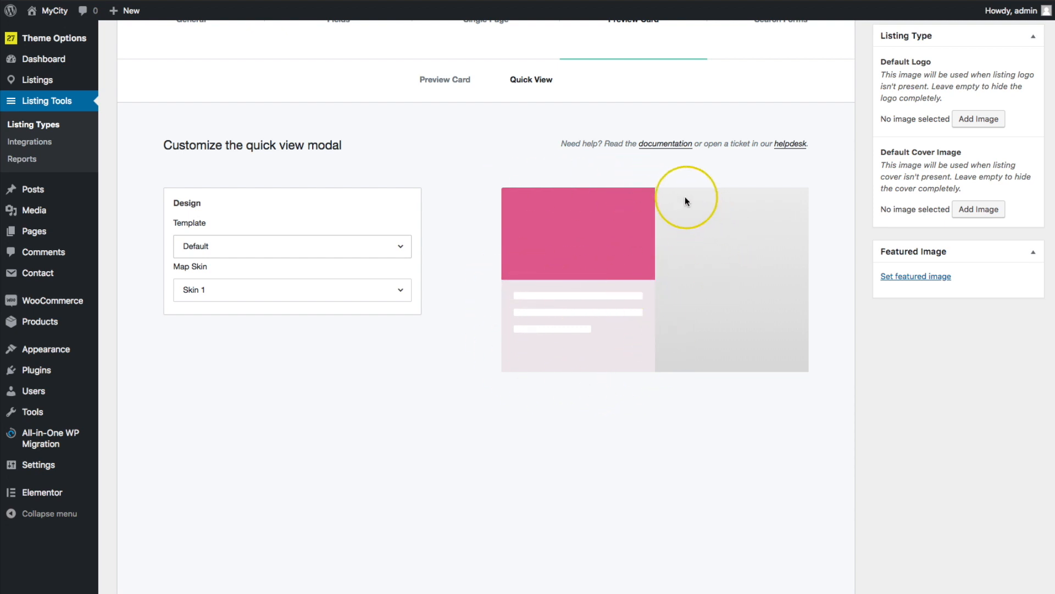
left_click(265, 248)
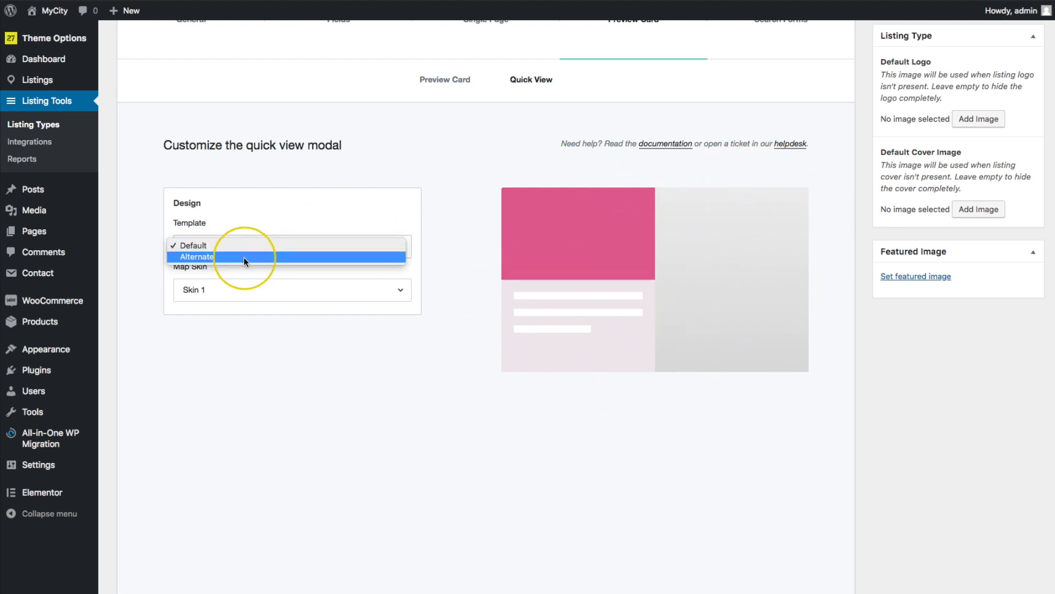
left_click(243, 256)
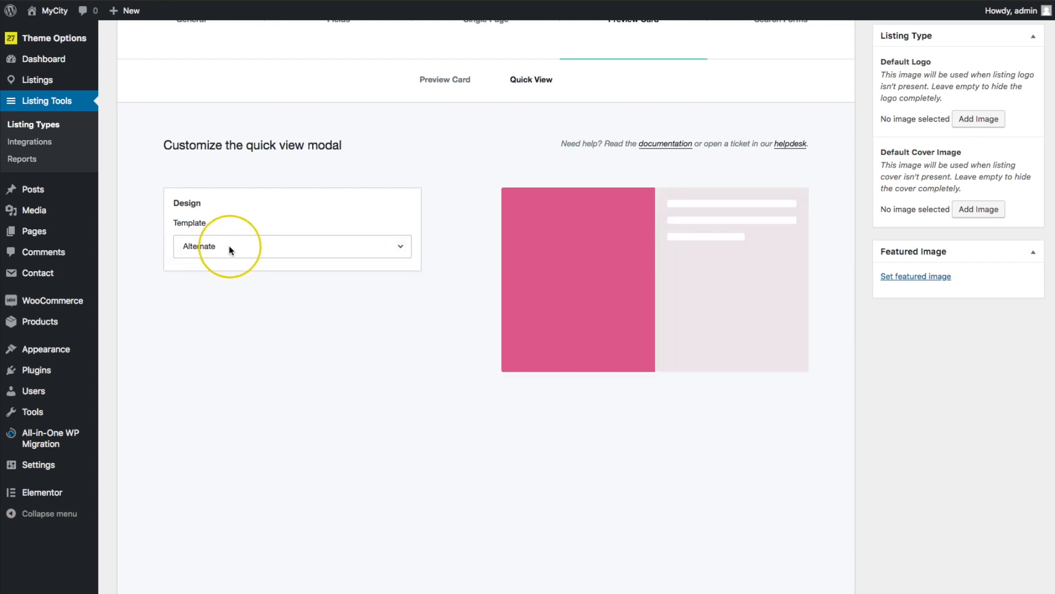
left_click(231, 251)
left_click(230, 240)
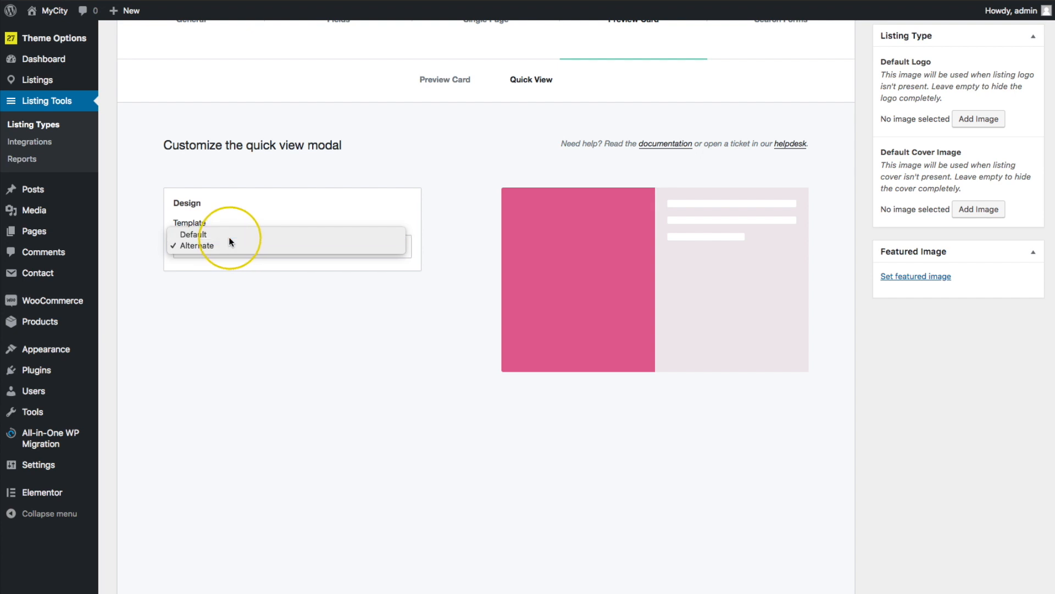
- Look through the quick view modal's map skins, keep Skin 1, and update the listing type
left_click(224, 289)
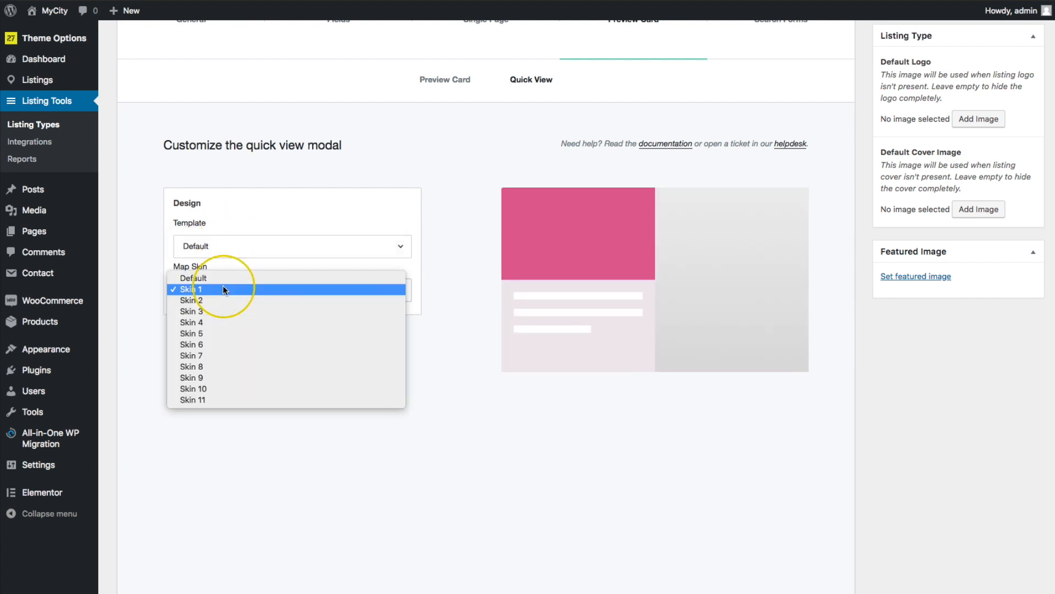
left_click(248, 450)
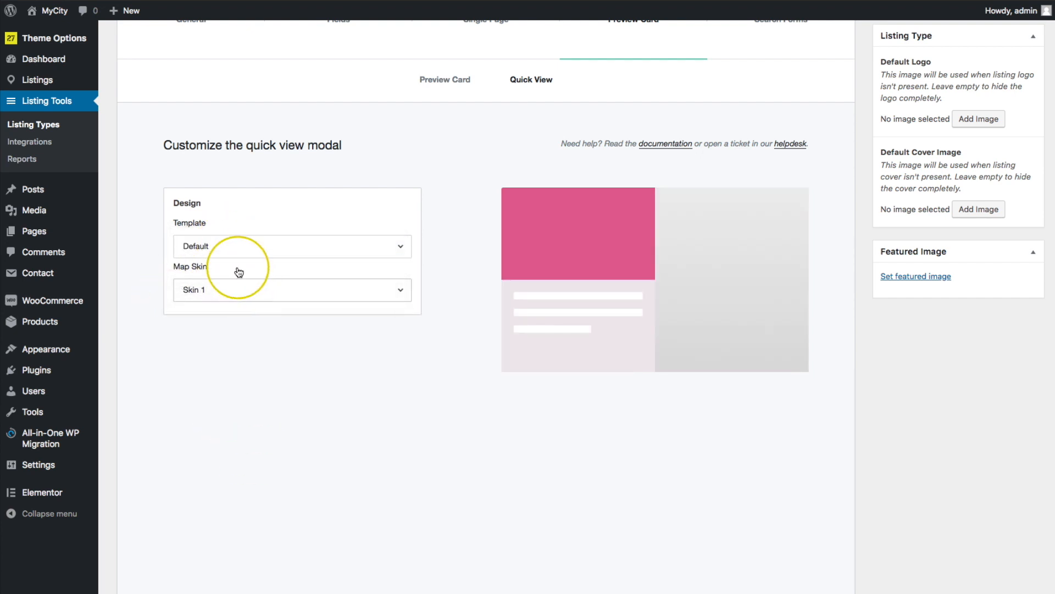
left_click(233, 281)
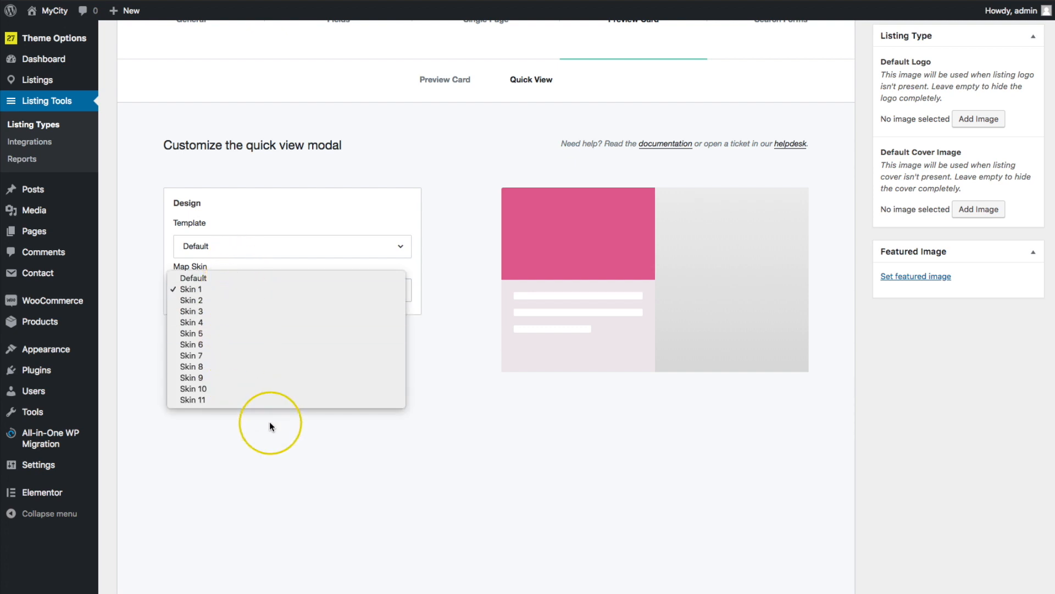
left_click(294, 460)
scroll(558, 350, "up", 5)
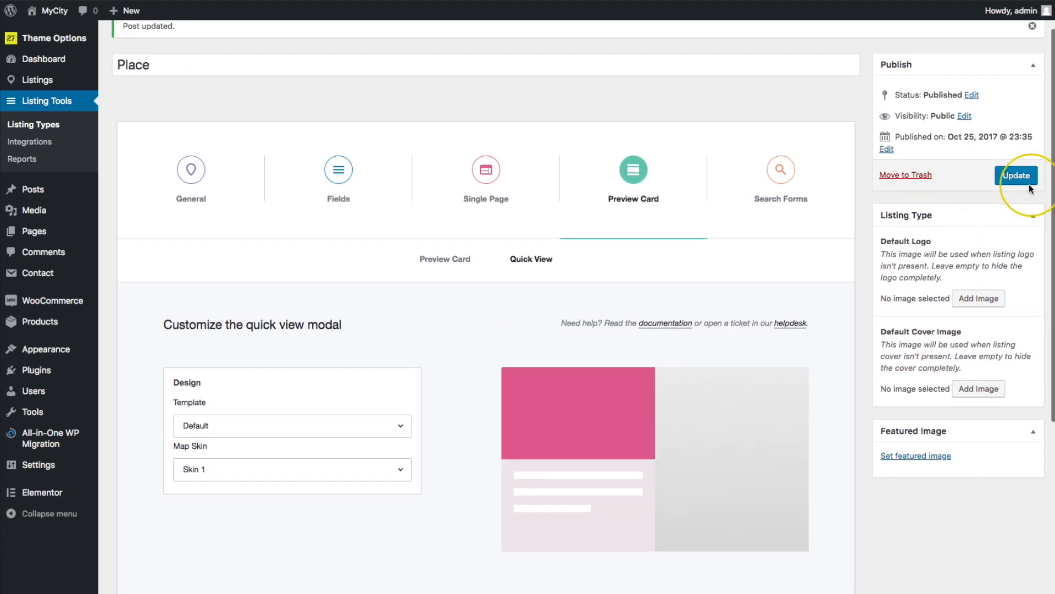
left_click(1017, 176)
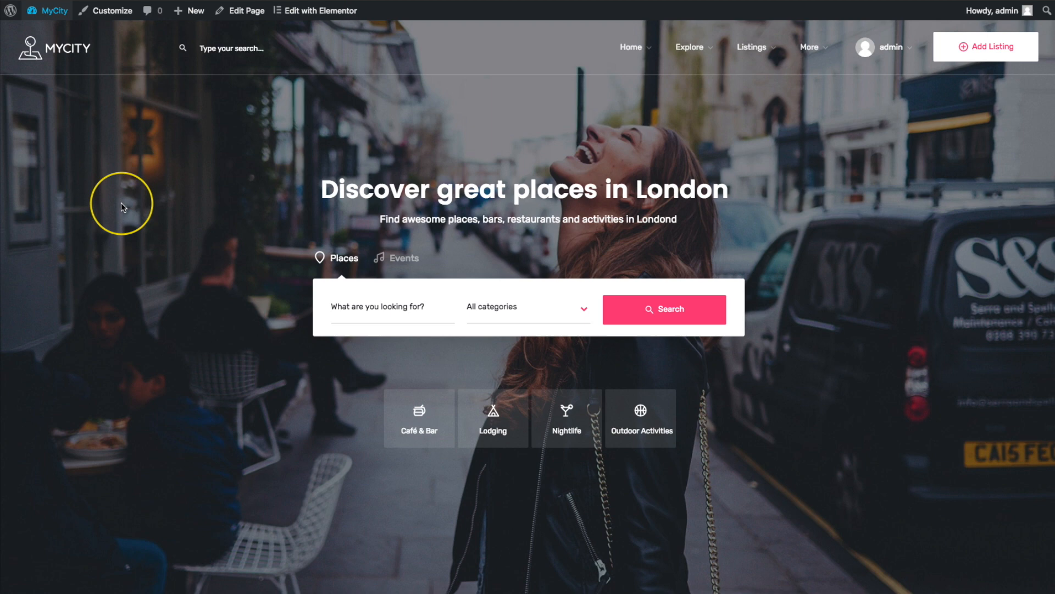
- Examine the preview cards in the home page's Featured places, Explore places and Discover events sections
scroll(122, 204, "down", 5)
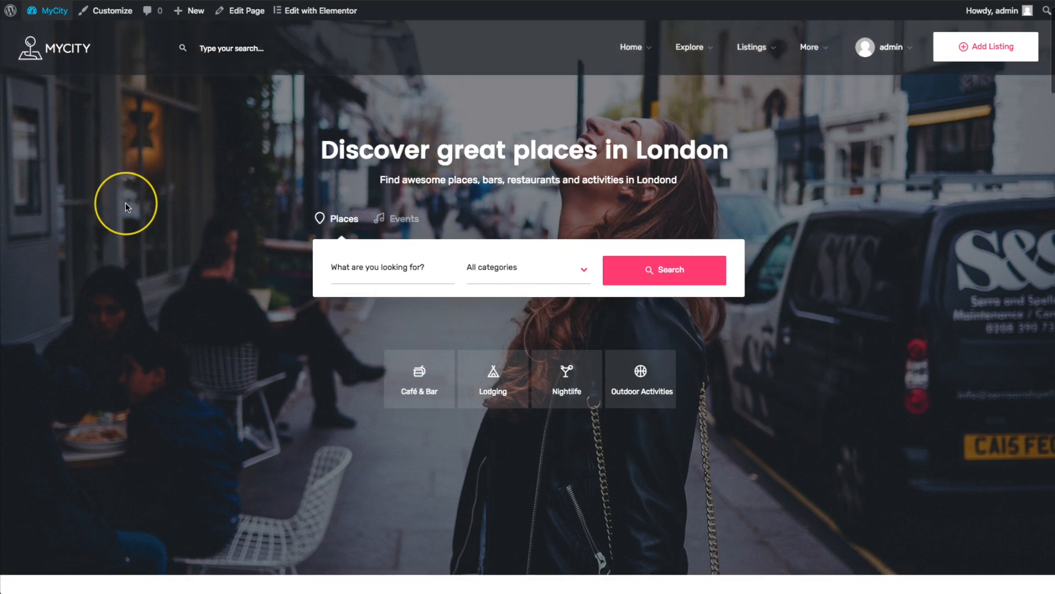
scroll(127, 203, "down", 8)
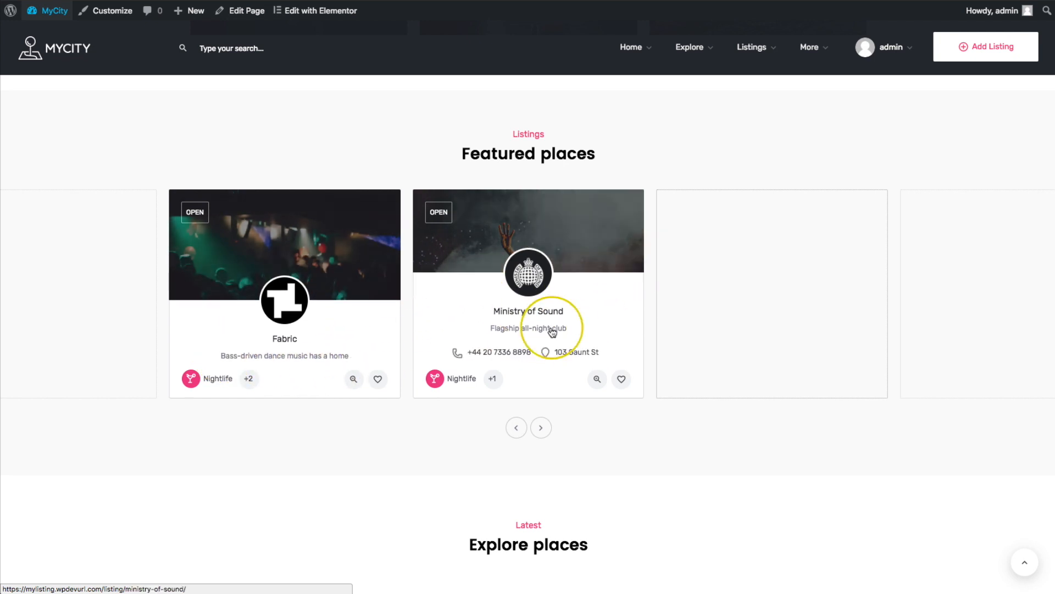
scroll(346, 360, "down", 10)
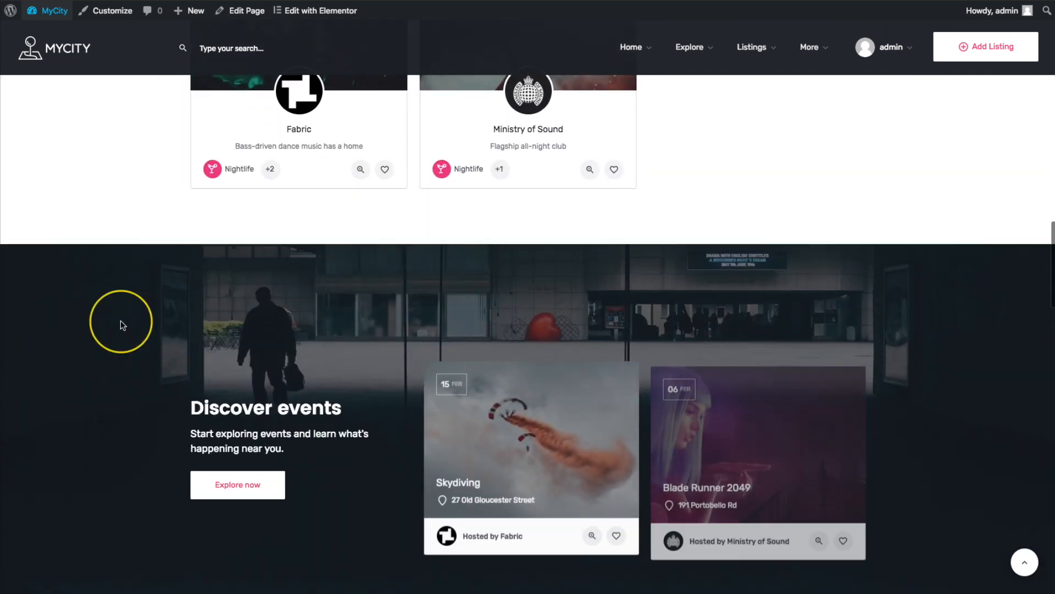
scroll(122, 323, "down", 3)
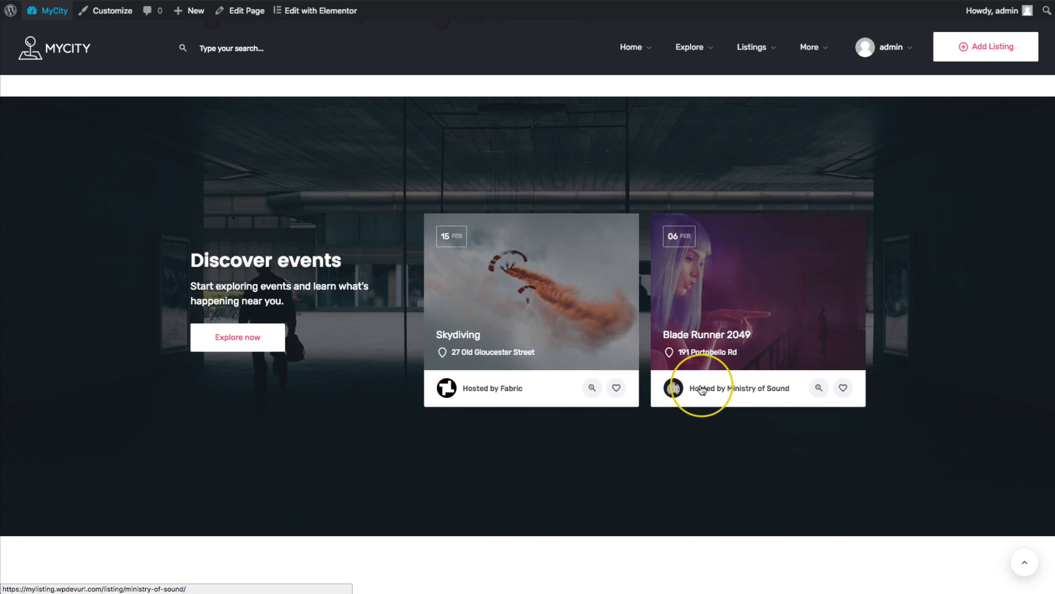
scroll(320, 330, "down", 5)
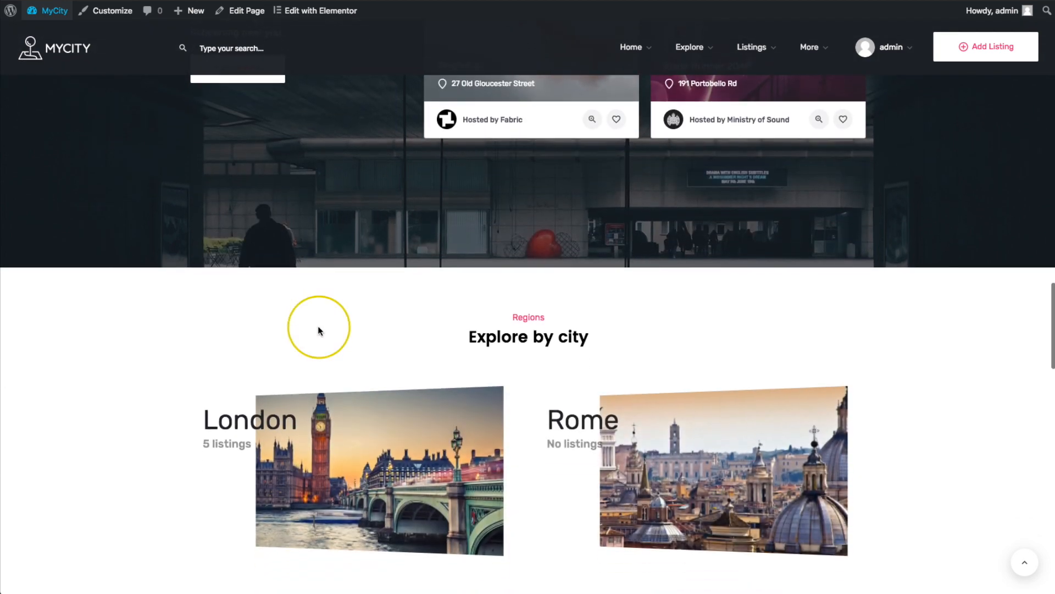
scroll(319, 331, "up", 15)
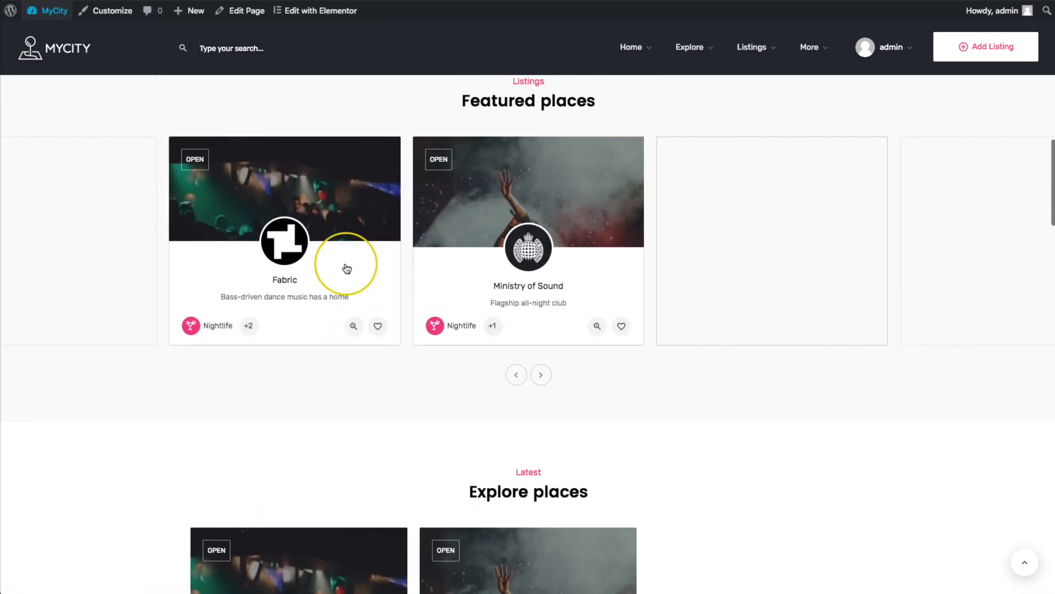
- Open the home page for editing in Elementor
left_click(277, 10)
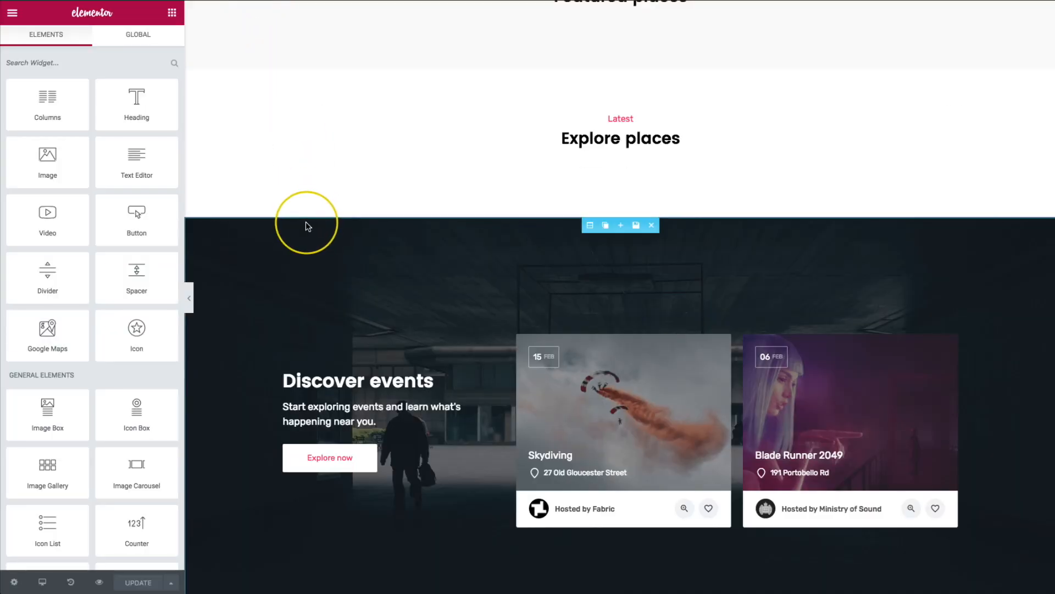
scroll(306, 222, "up", 3)
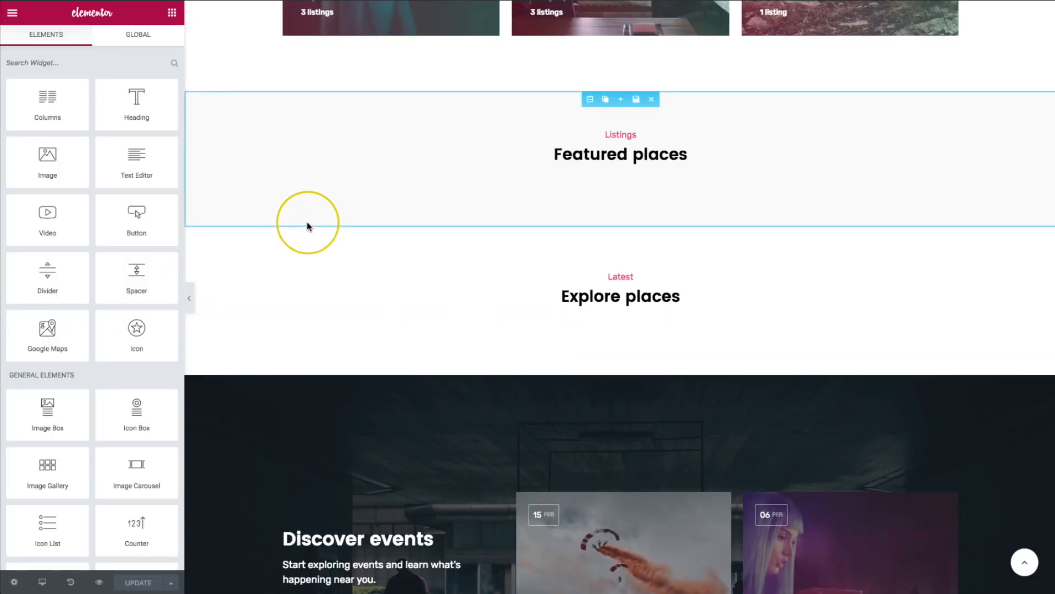
scroll(307, 222, "up", 1)
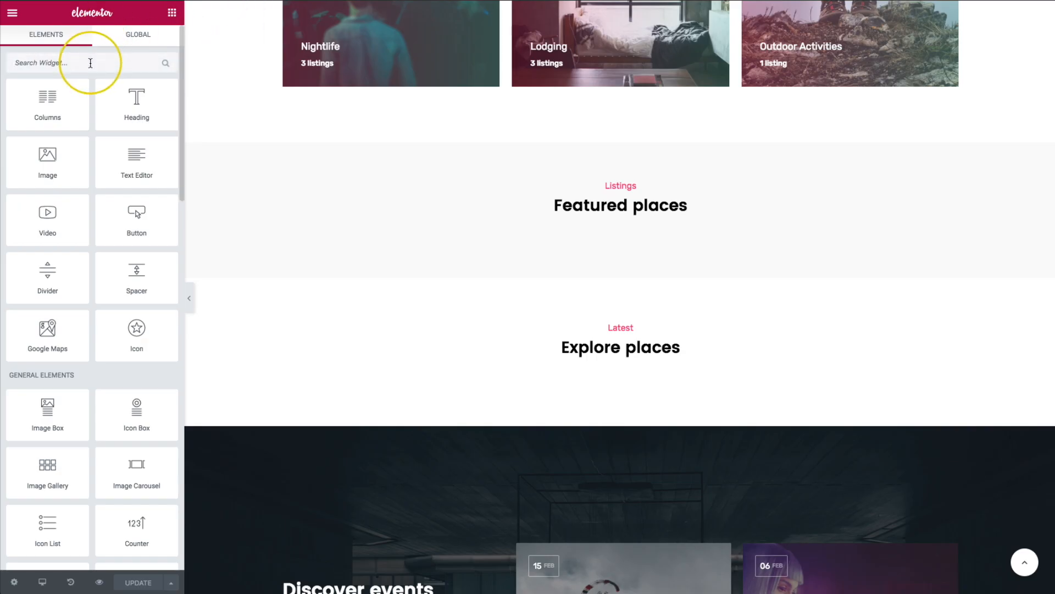
- Find the Listing Feed widget, place it below the Featured places heading, and set its template to Carousel
left_click(91, 62)
type("listing")
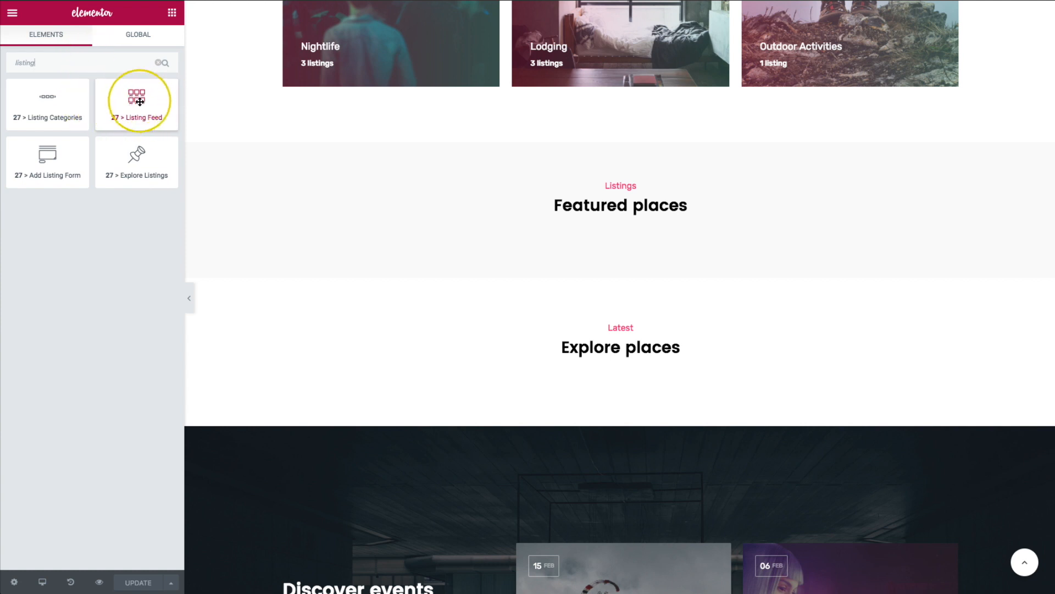
left_click_drag(132, 105, 462, 169)
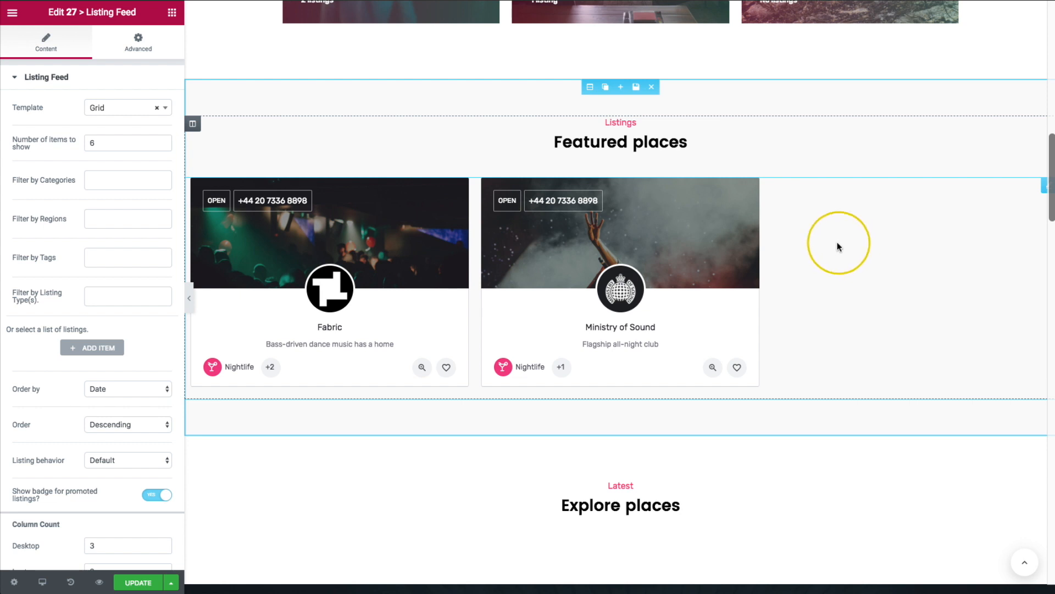
left_click(113, 109)
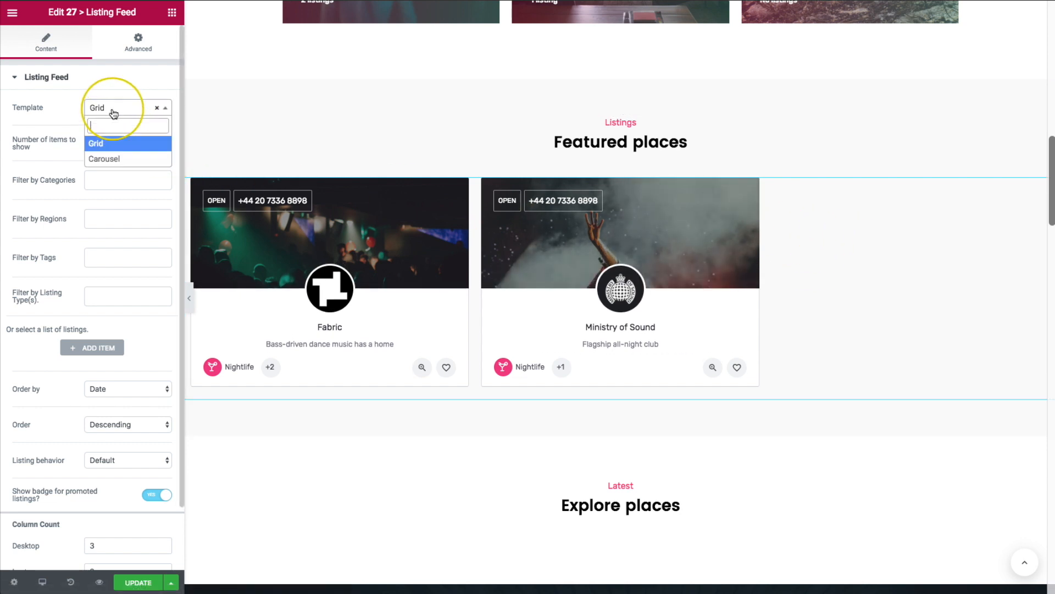
left_click(106, 159)
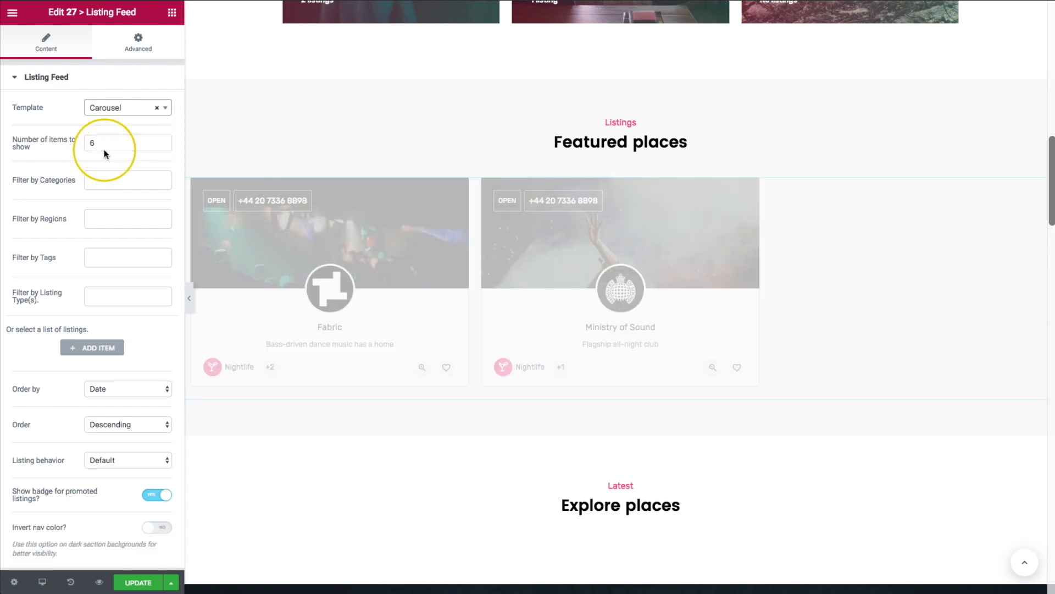
- Set the Featured places feed to show 6 items and filter it by the Place listing type
double_click(92, 143)
type("6")
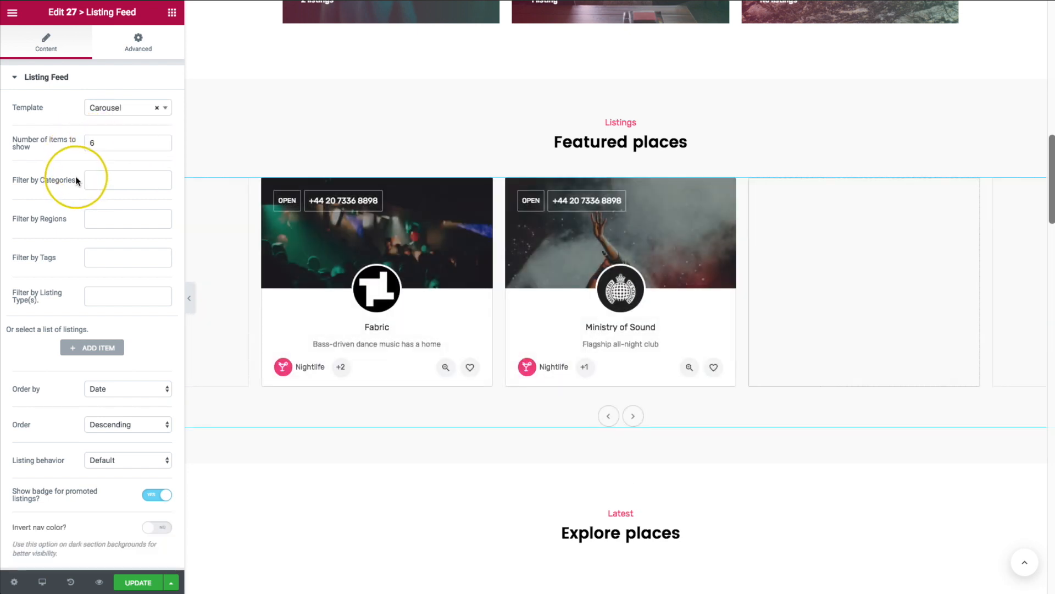
left_click(91, 295)
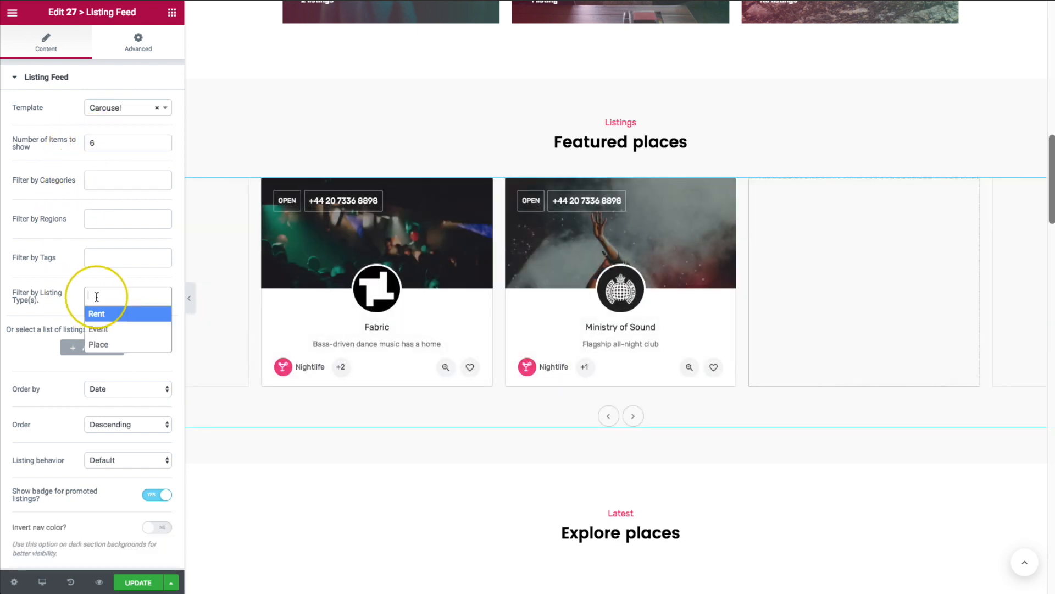
left_click(99, 344)
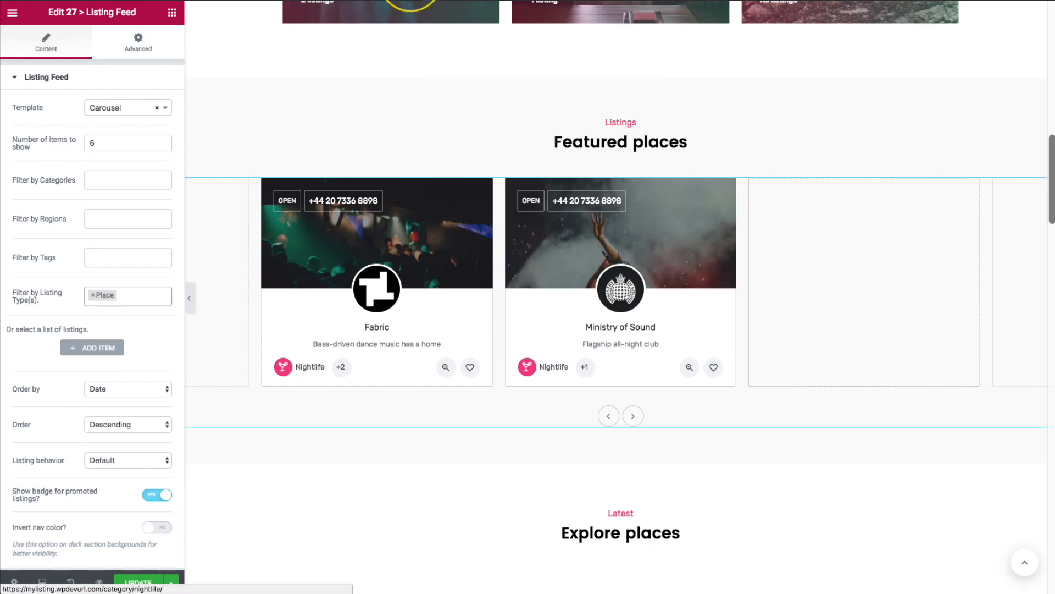
- Switch to the Place listing type editor, try the Default preview card template, and set it back to Alternate
left_click(406, 0)
left_click(608, 227)
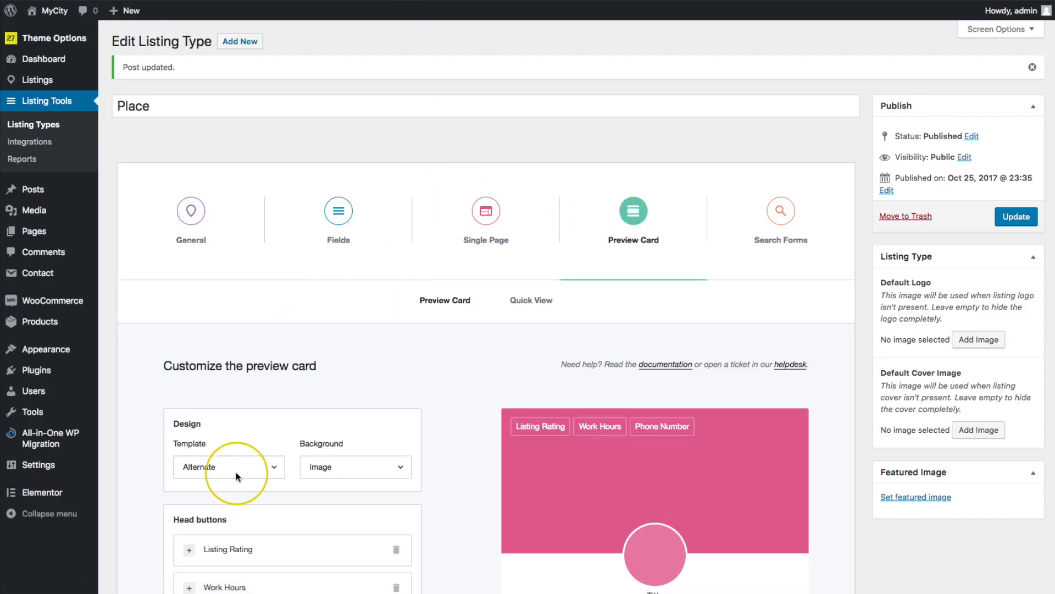
scroll(236, 472, "down", 3)
left_click(220, 358)
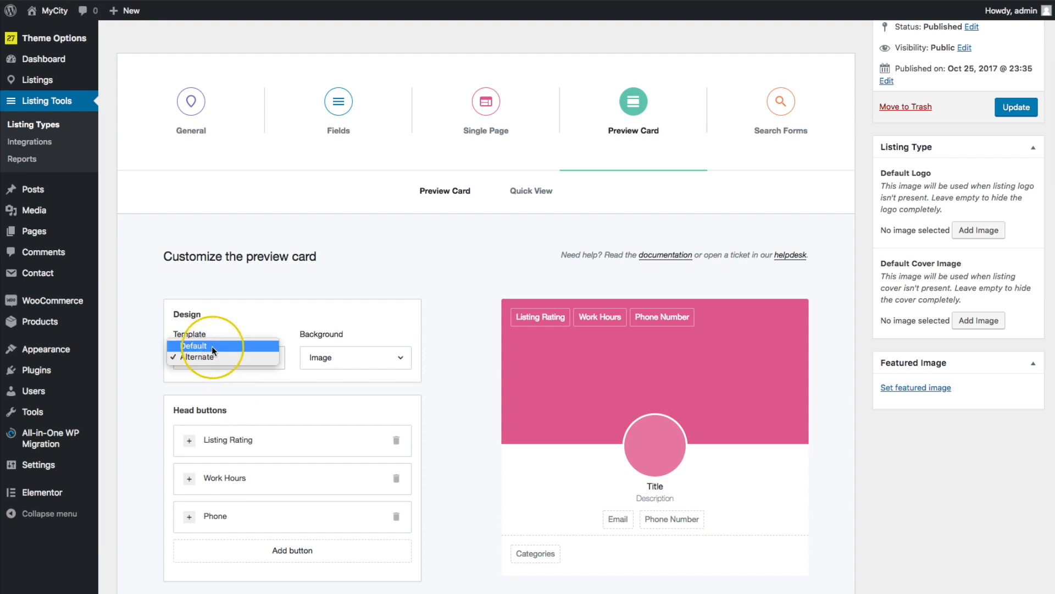
left_click(213, 345)
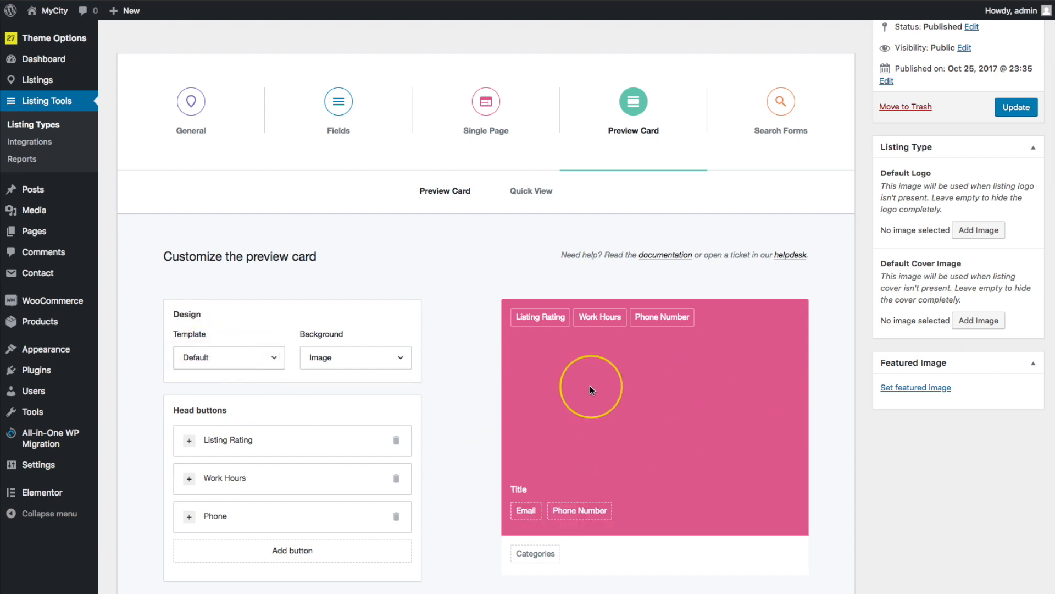
left_click(191, 362)
left_click(201, 368)
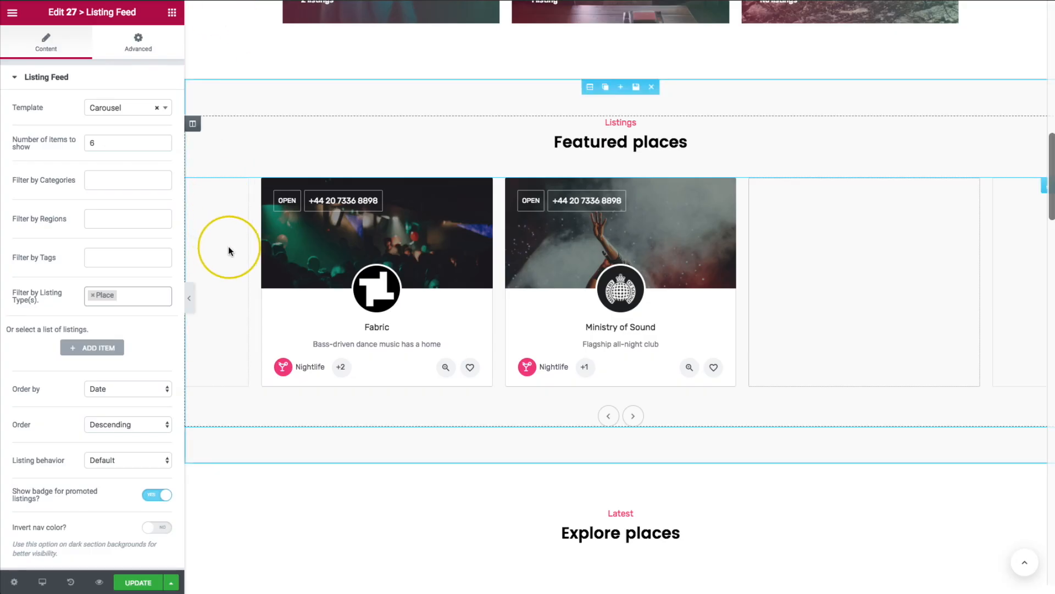
- Return to the Elementor editor and examine the Content Width and Columns Gap options of the Featured places section
mouse_move(387, 282)
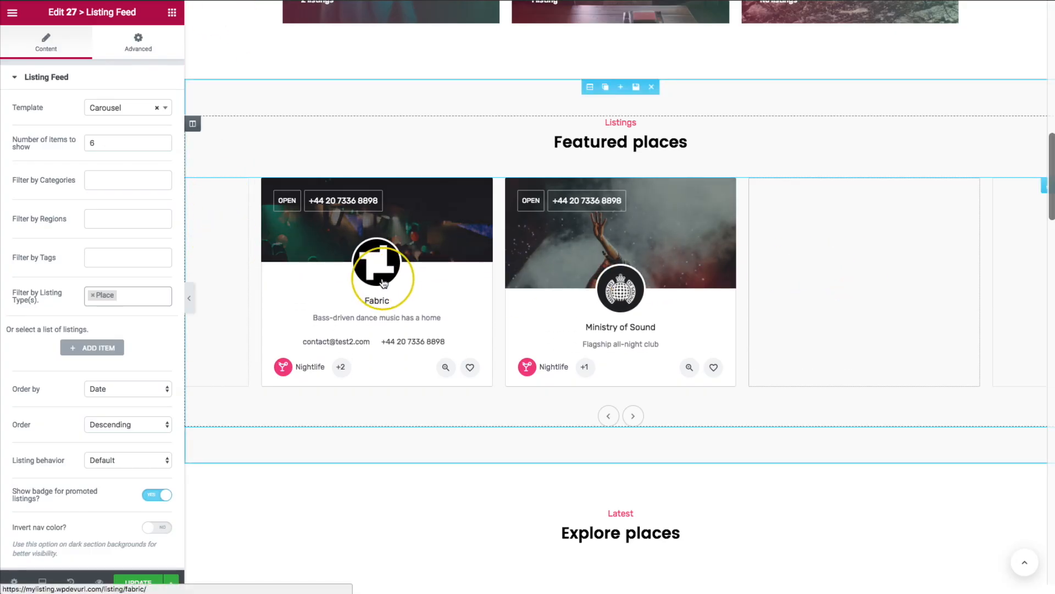
left_click(590, 88)
left_click(128, 163)
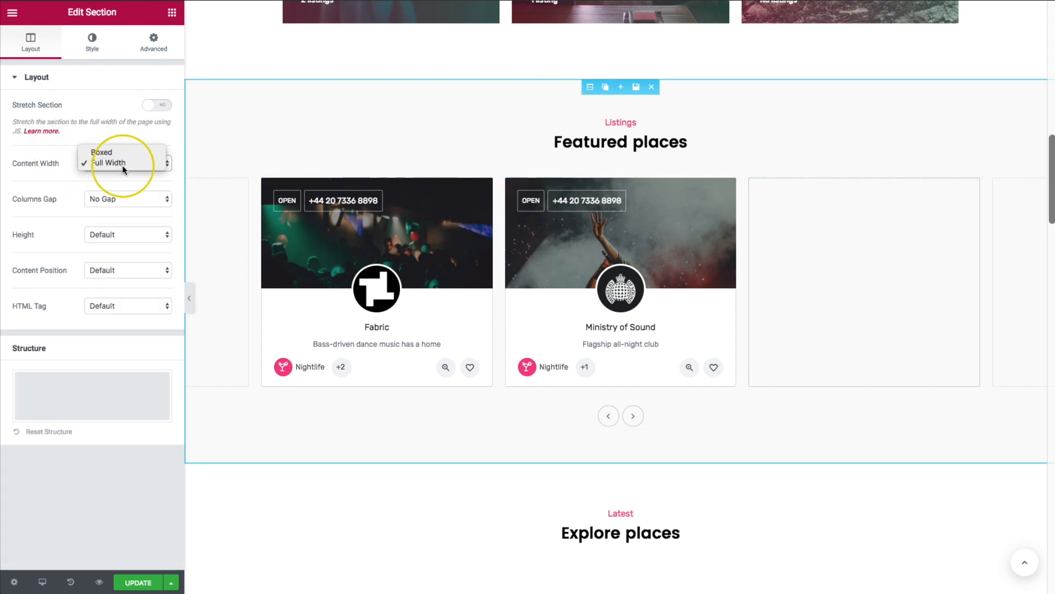
left_click(103, 199)
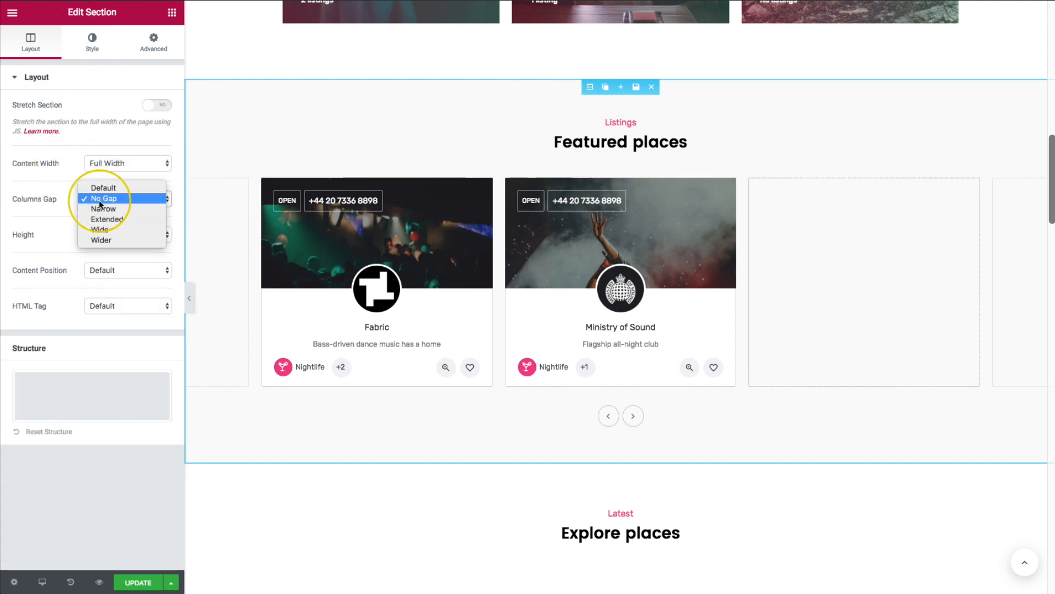
left_click(29, 196)
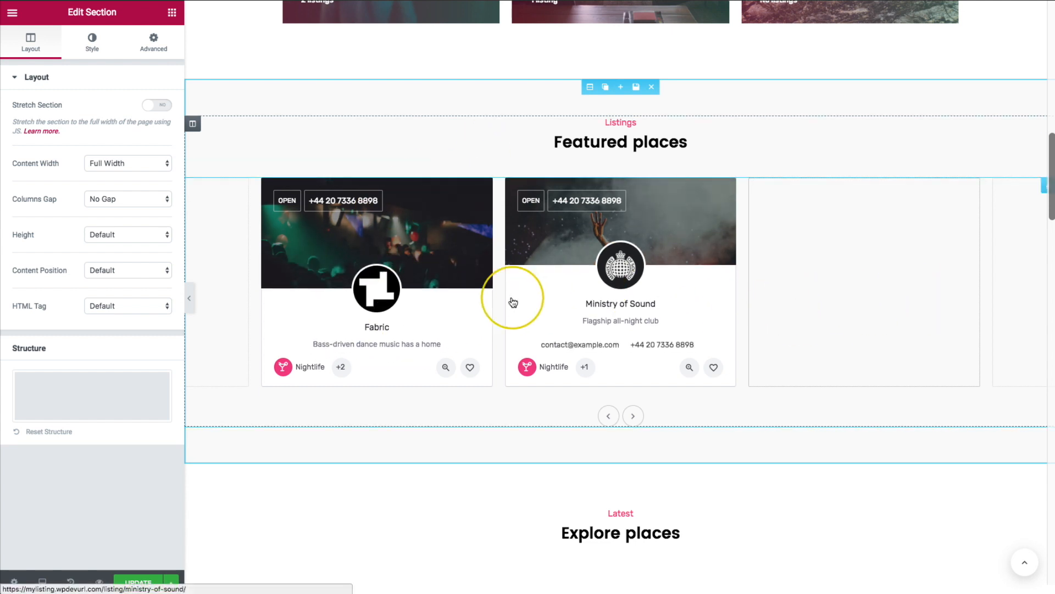
- Search the widgets for "listing" and place a Listing Feed widget below the Explore places heading
scroll(421, 289, "down", 4)
scroll(421, 290, "down", 1)
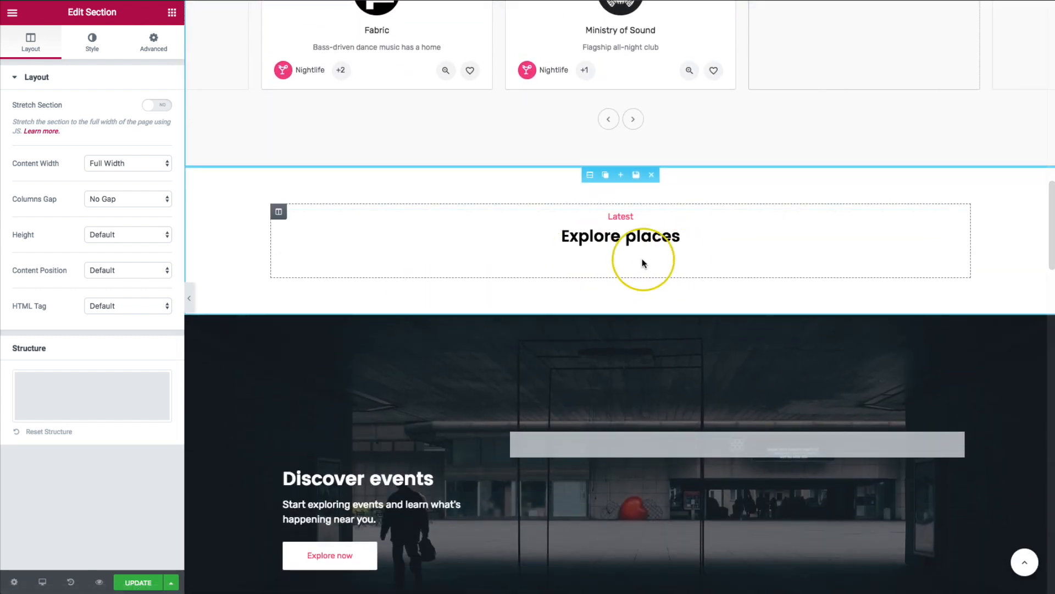
left_click(172, 13)
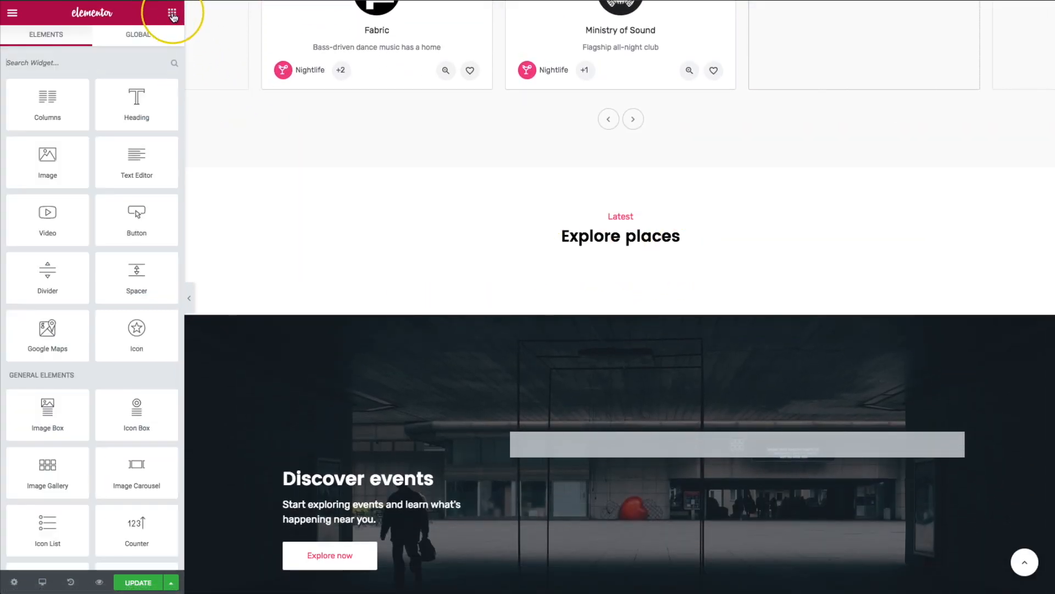
type("listing")
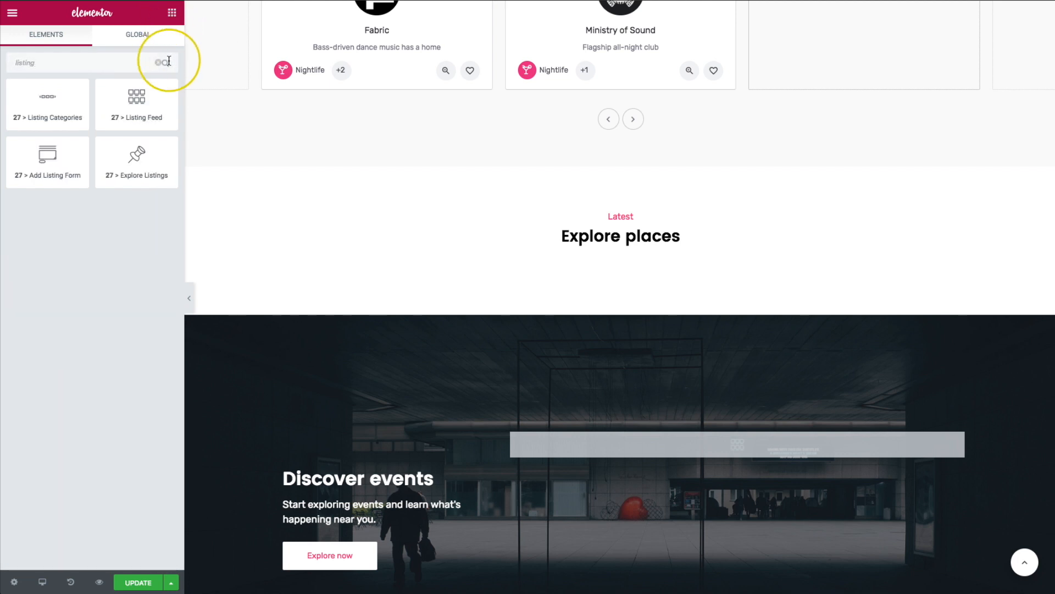
left_click_drag(133, 92, 594, 254)
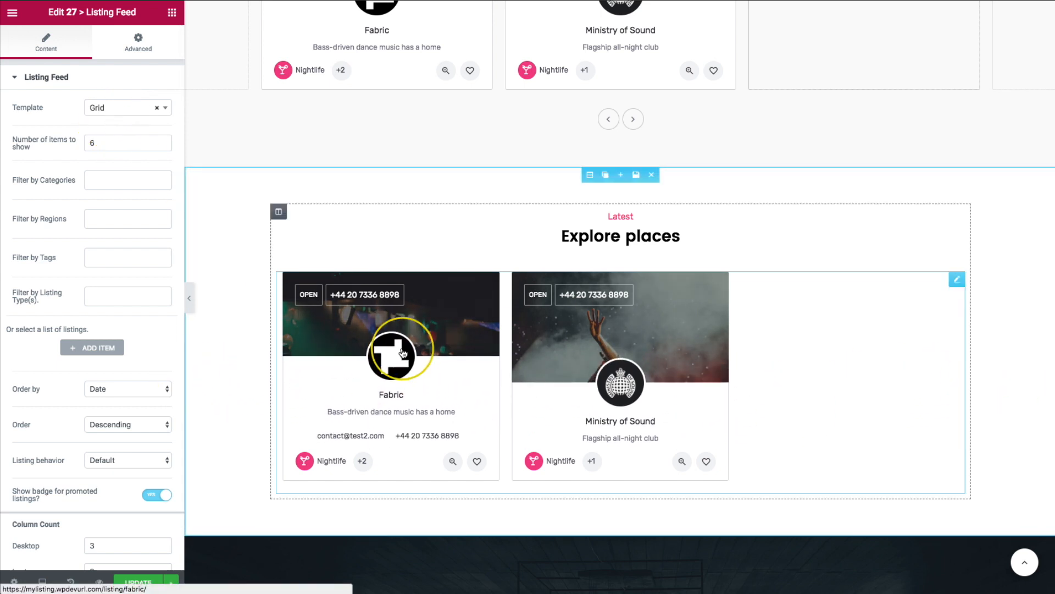
- Order the Explore places feed by Date, Ascending, and filter it by the Place listing type
scroll(404, 346, "down", 2)
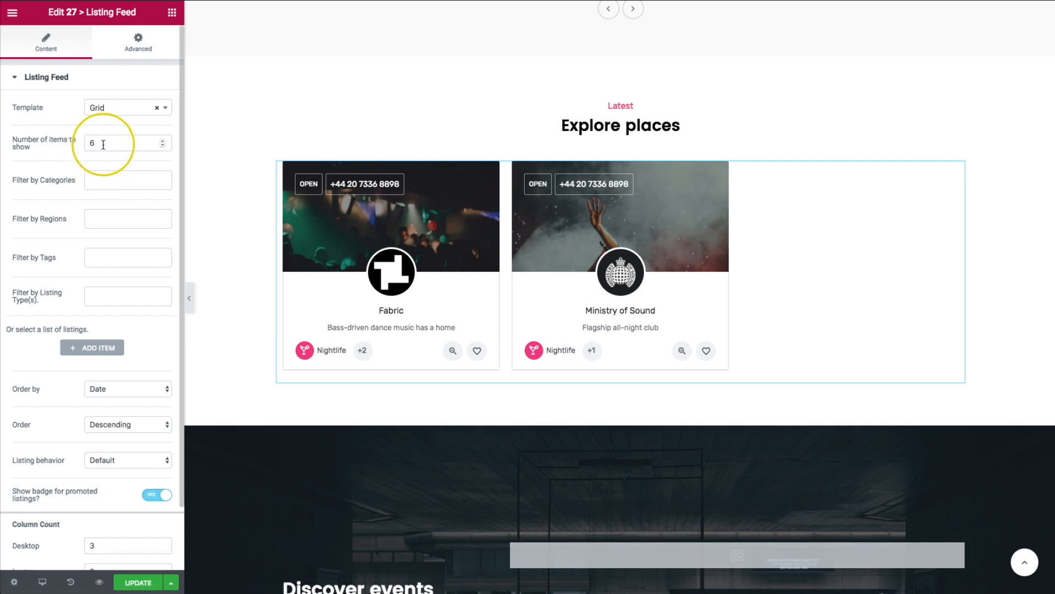
left_click(99, 390)
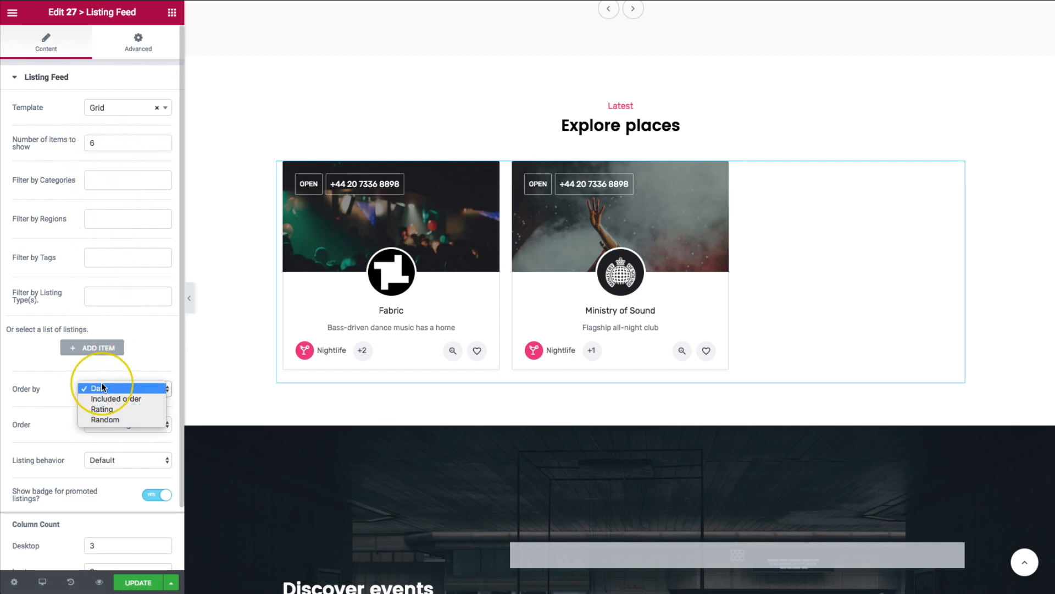
left_click(102, 388)
left_click(103, 426)
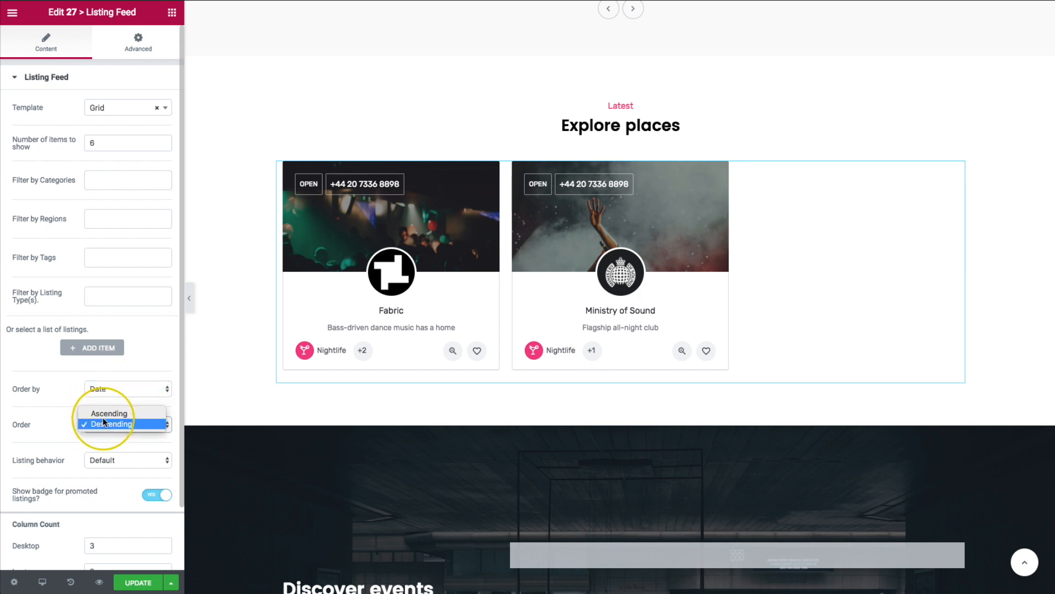
left_click(103, 415)
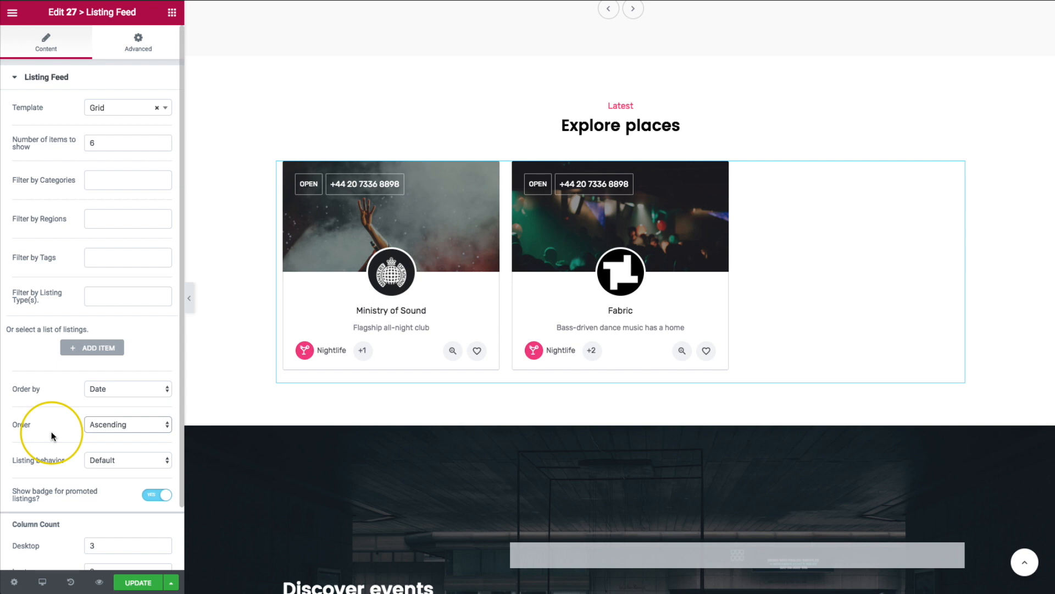
left_click(101, 290)
left_click(103, 344)
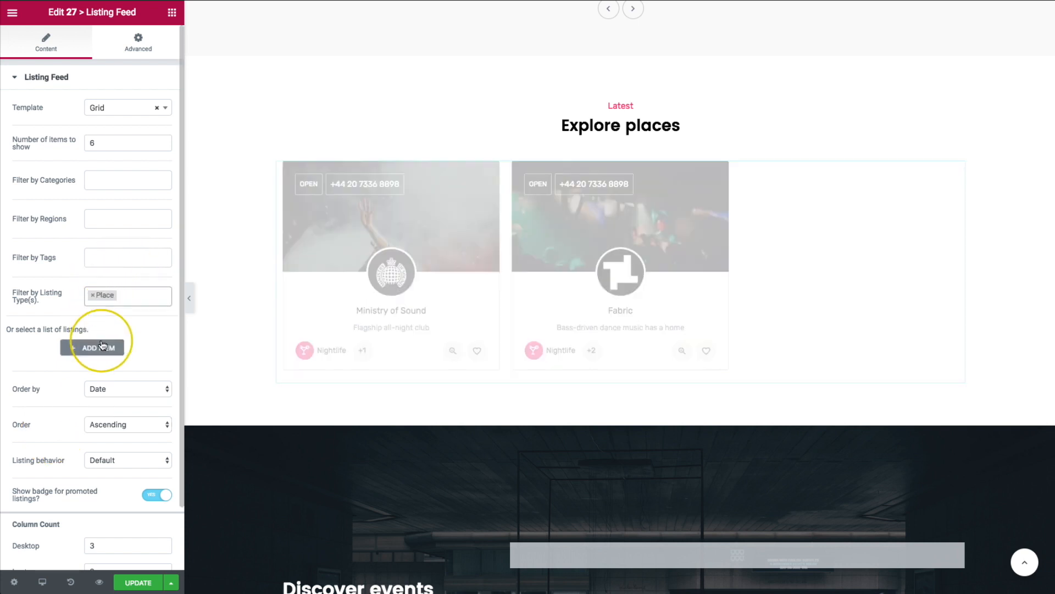
- Examine the Explore places grid and advance the Featured places carousel to see how its cards slide
scroll(486, 336, "up", 2)
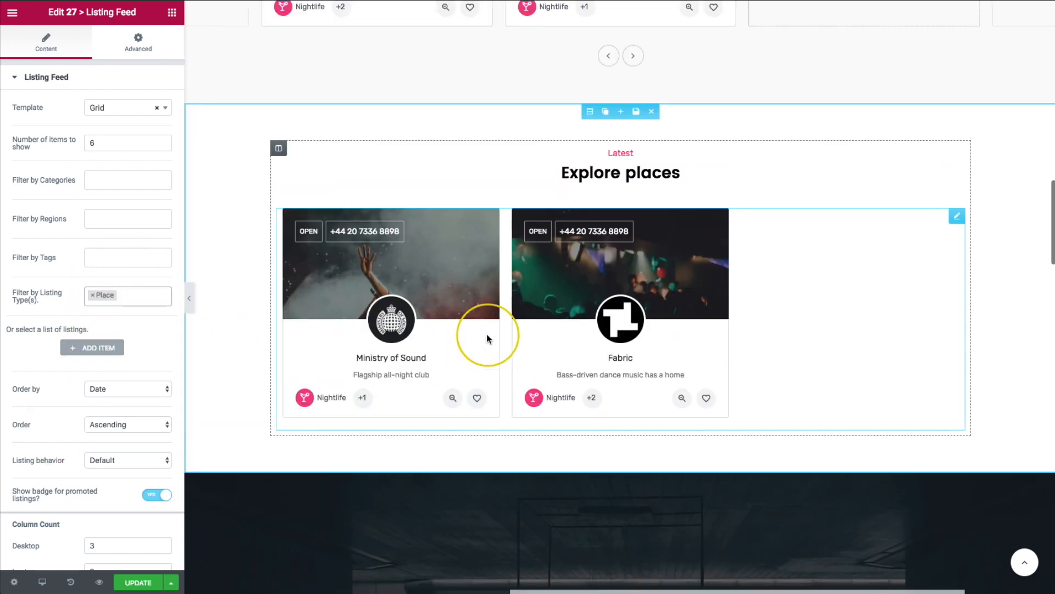
scroll(488, 339, "up", 1)
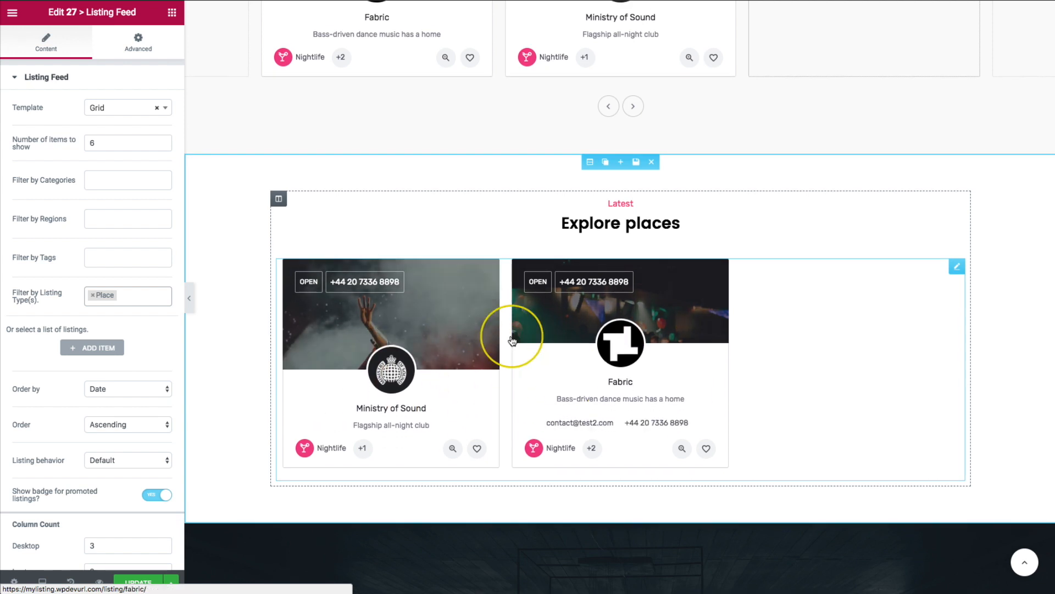
scroll(510, 338, "up", 3)
scroll(506, 343, "up", 6)
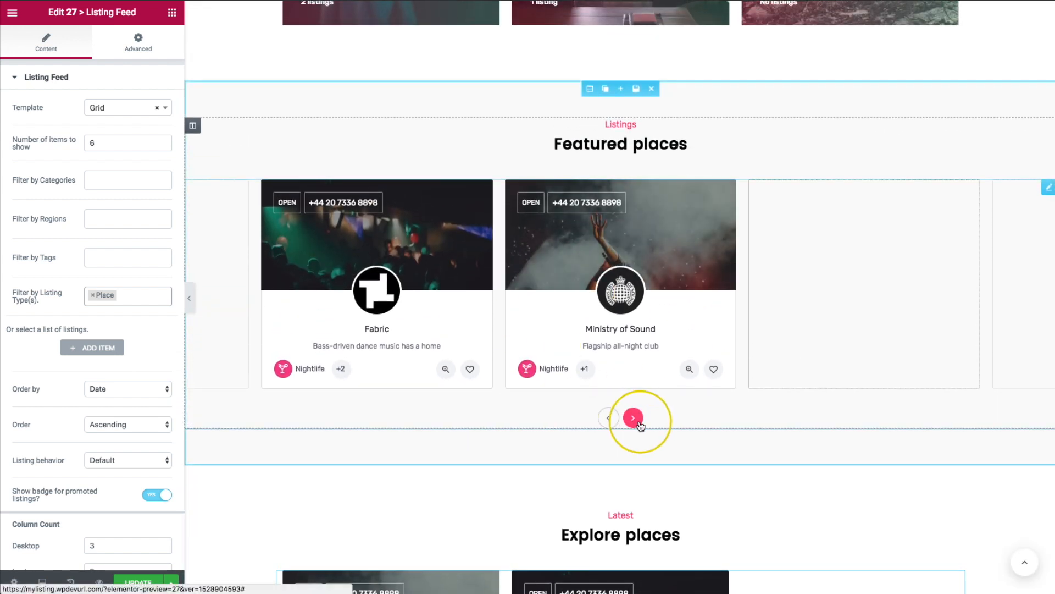
left_click(634, 419)
left_click(636, 420)
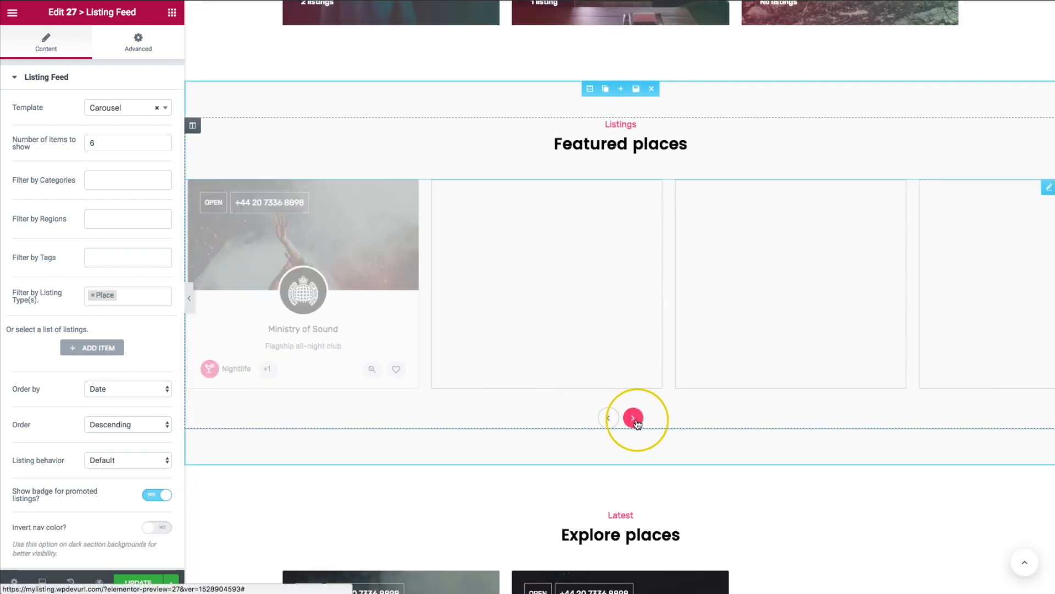
left_click(637, 421)
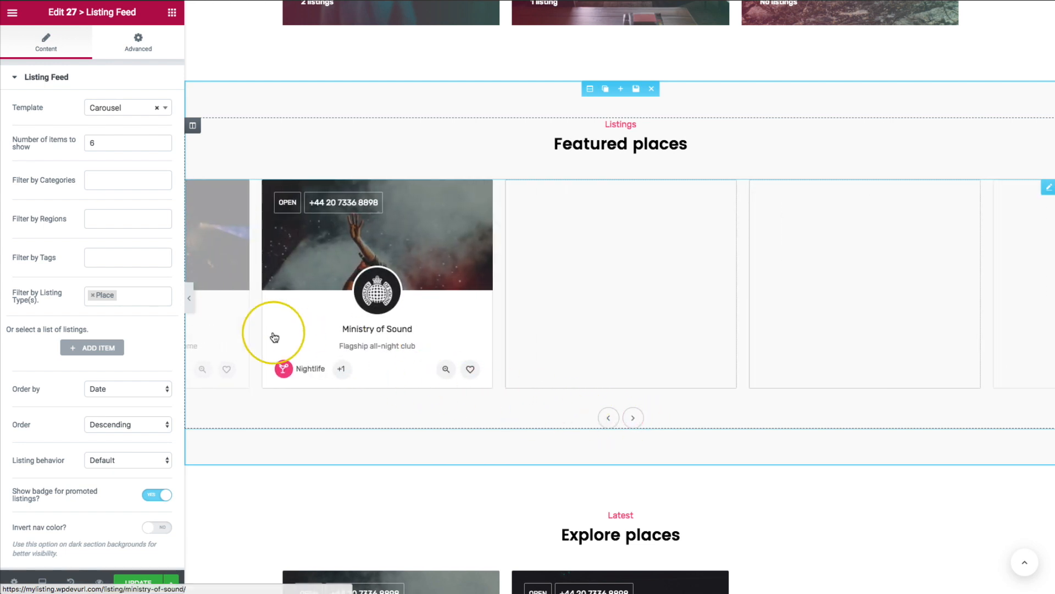
- Check the Explore places cards and update the home page to save the new listing feeds
scroll(278, 372, "down", 8)
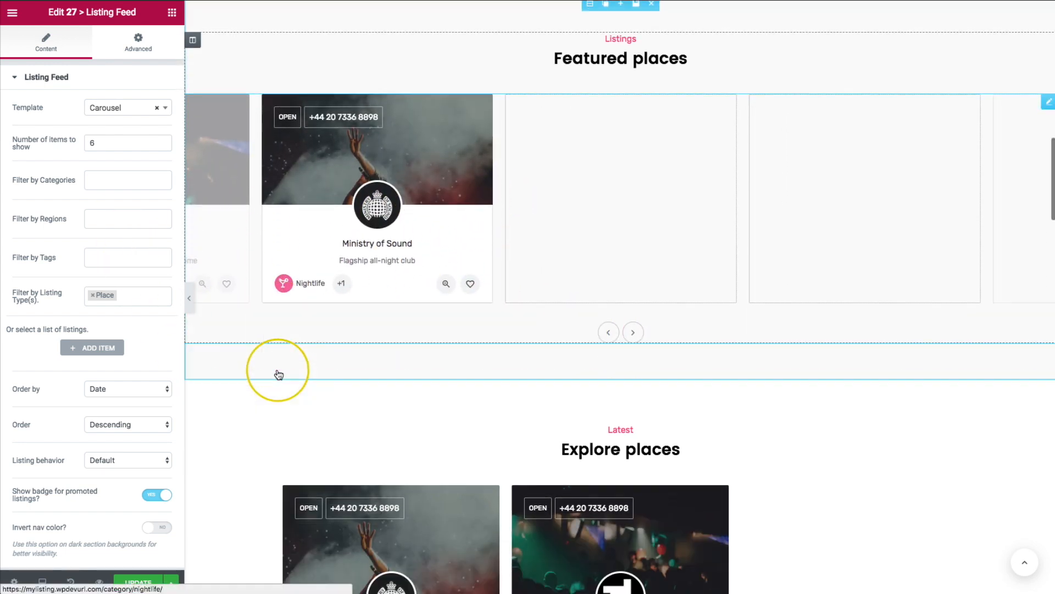
scroll(561, 370, "down", 3)
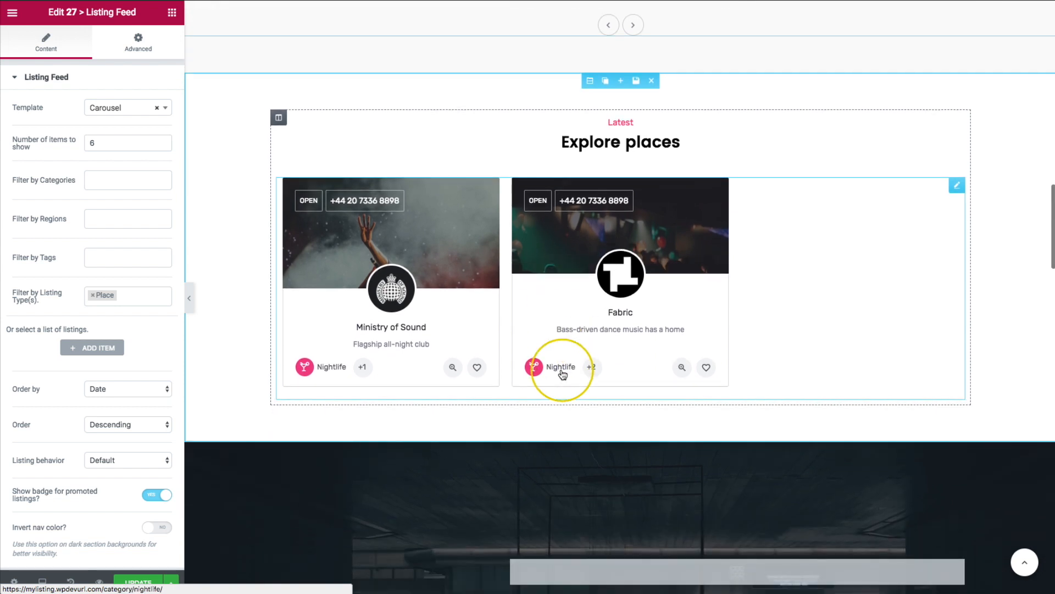
scroll(422, 357, "down", 4)
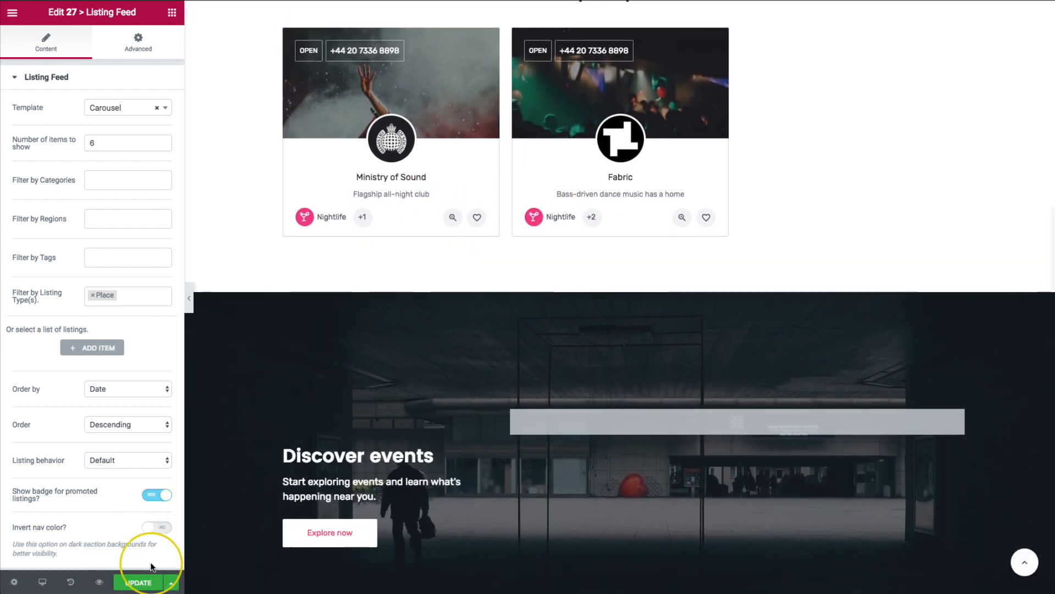
left_click(139, 582)
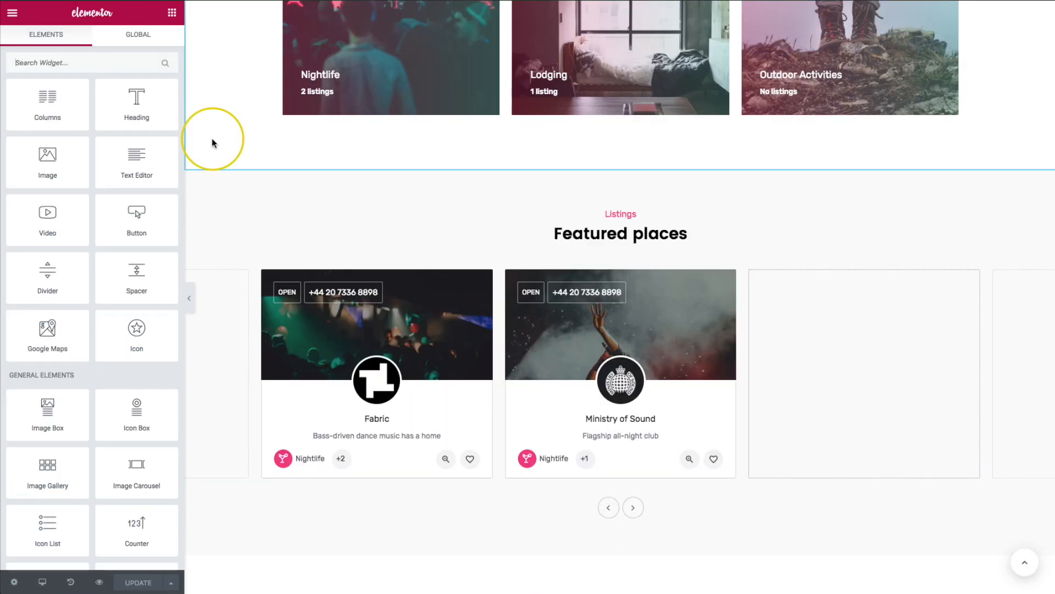